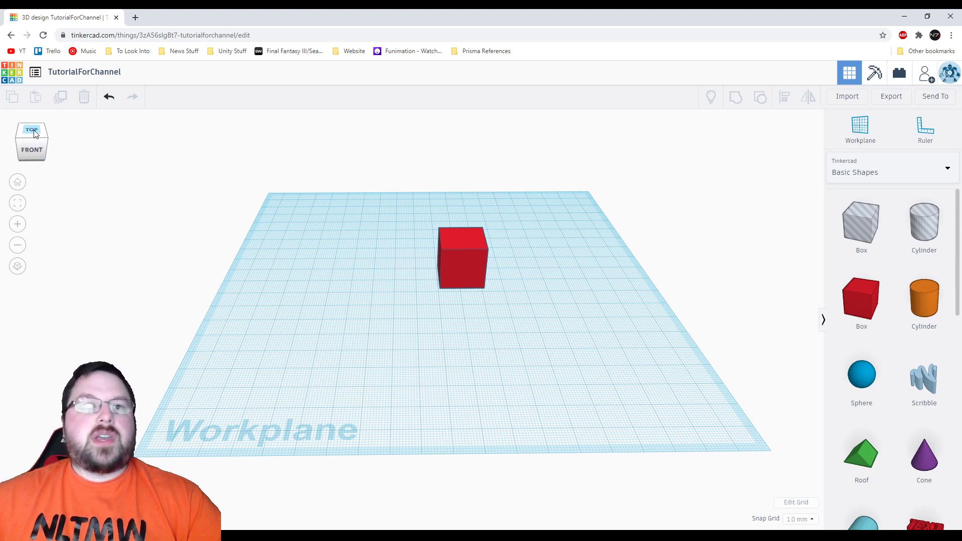
# - View the box straight from the top, then the front, then from underneath
pyautogui.click(33, 130)
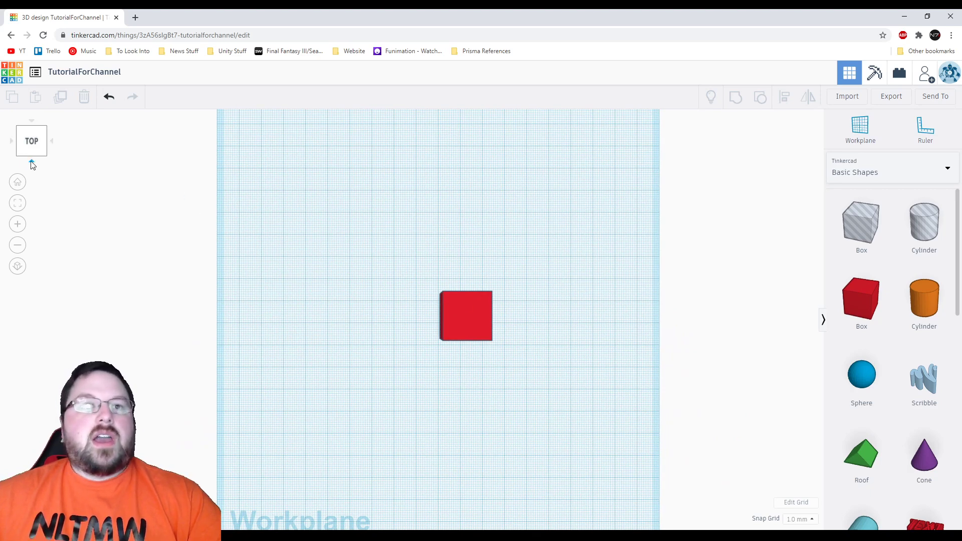
pyautogui.click(32, 162)
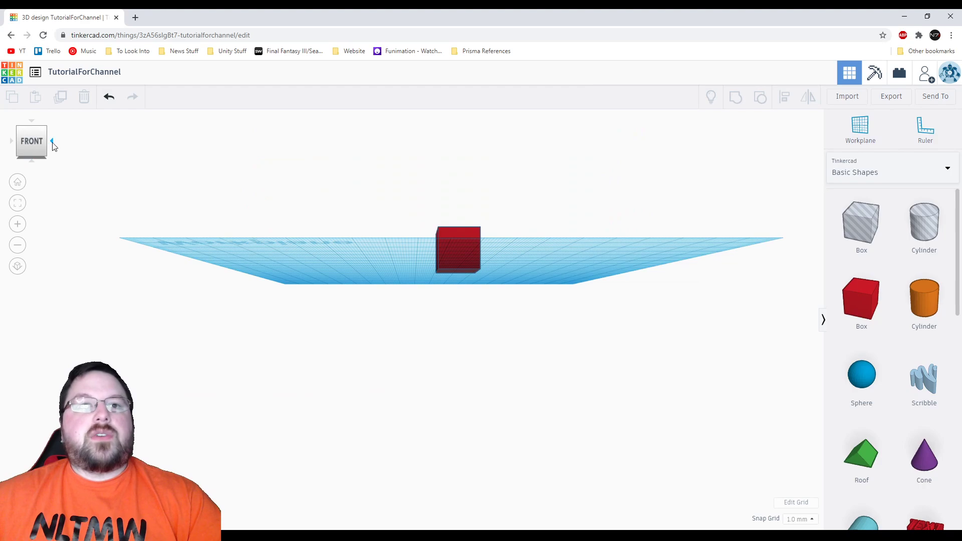
pyautogui.click(32, 161)
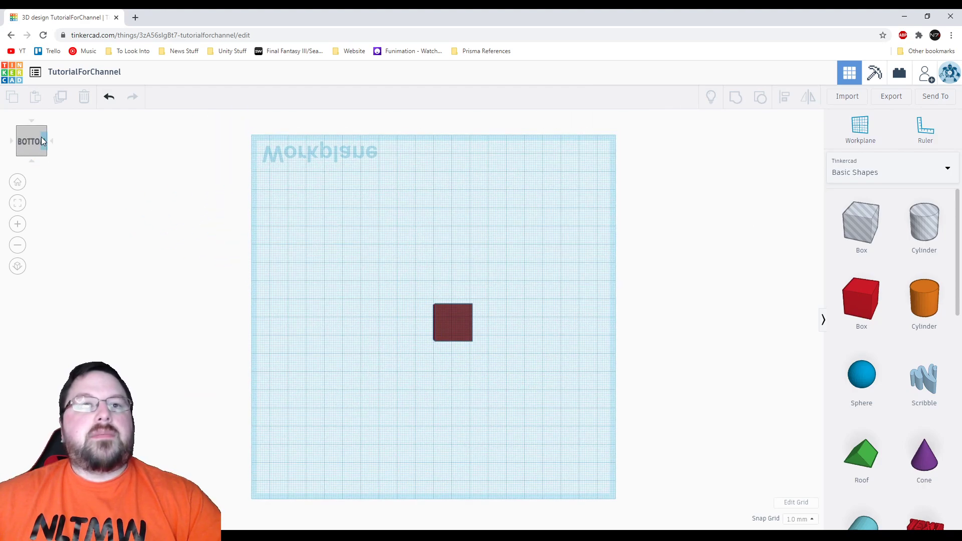
# - Orbit around the workplane, ending on a slightly elevated front view
pyautogui.moveTo(40, 132); pyautogui.dragTo(38, 149)
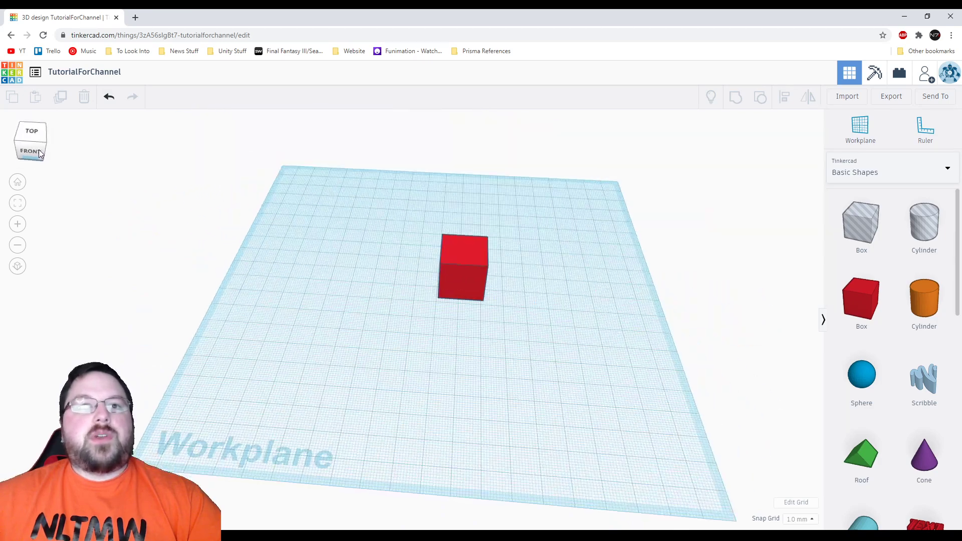
pyautogui.click(38, 150)
pyautogui.moveTo(566, 286); pyautogui.dragTo(594, 271, button='right')
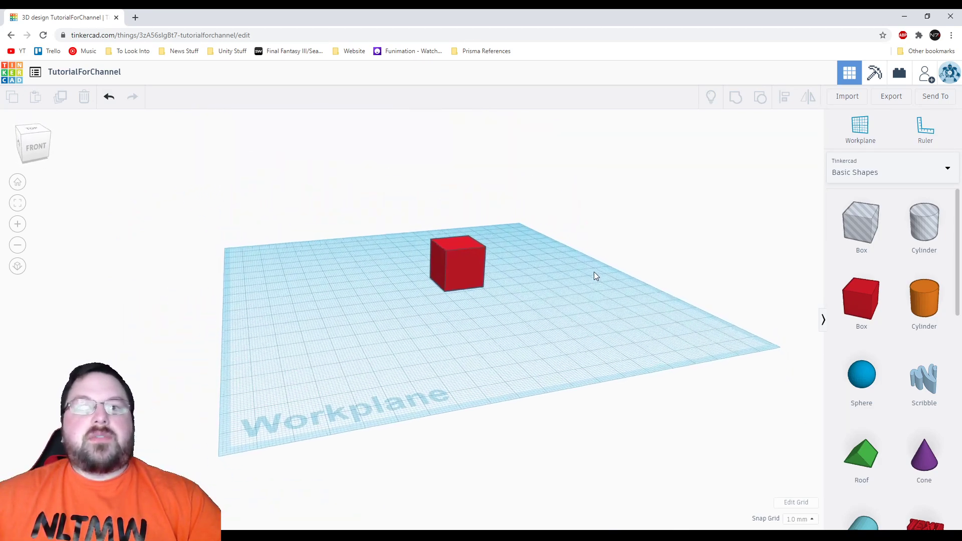
pyautogui.click(37, 145)
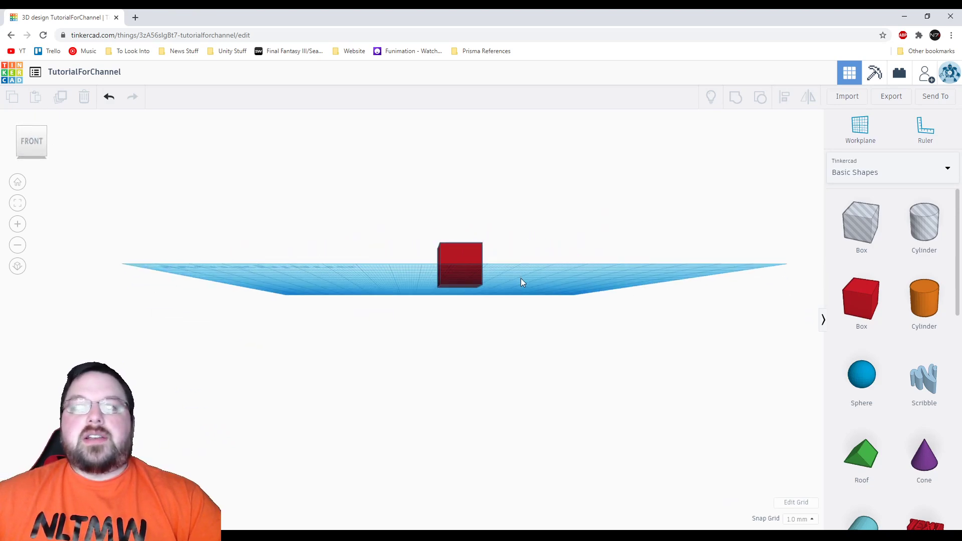
pyautogui.moveTo(521, 282); pyautogui.dragTo(515, 298, button='right')
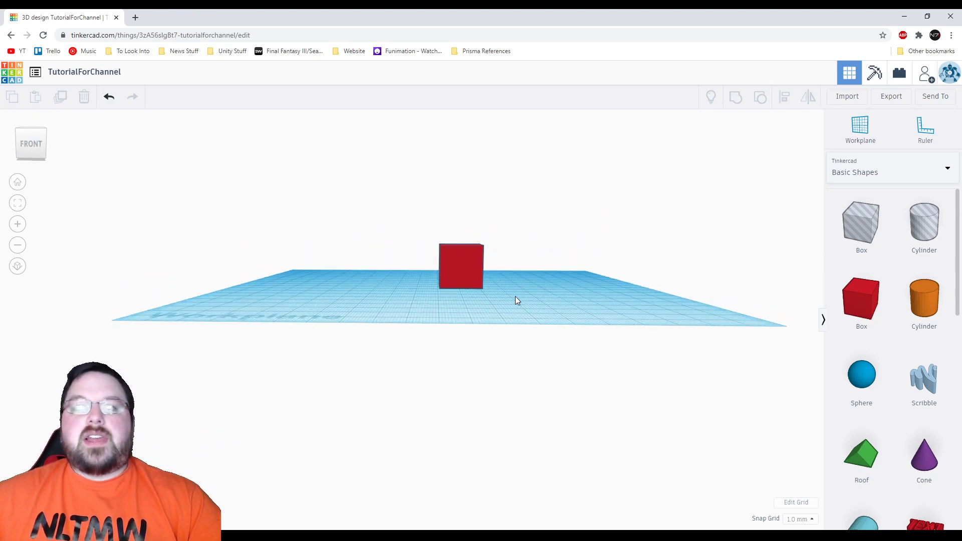
# - Snap the view back to the straight front face of the red box
pyautogui.click(32, 148)
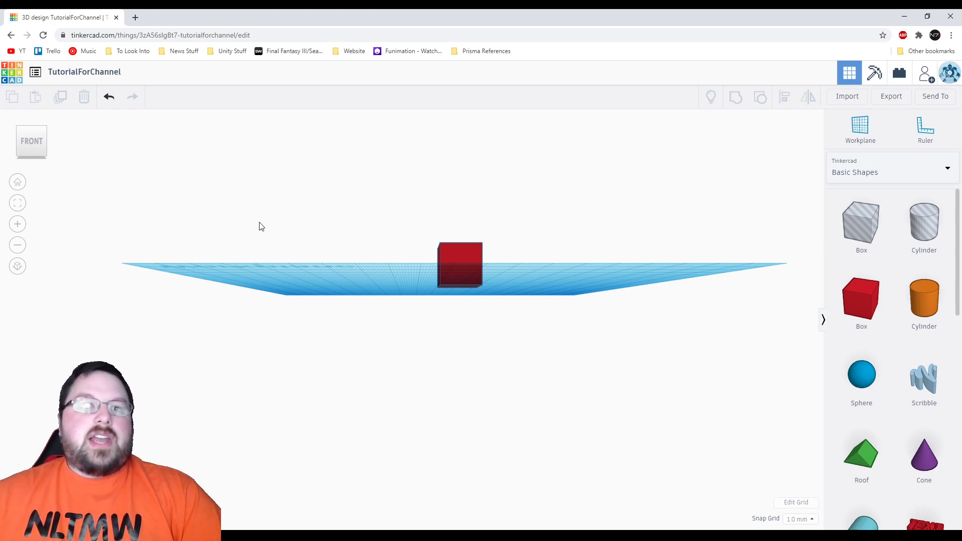
# - Switch to orthographic view and orbit to a tilted view of the box
pyautogui.click(18, 267)
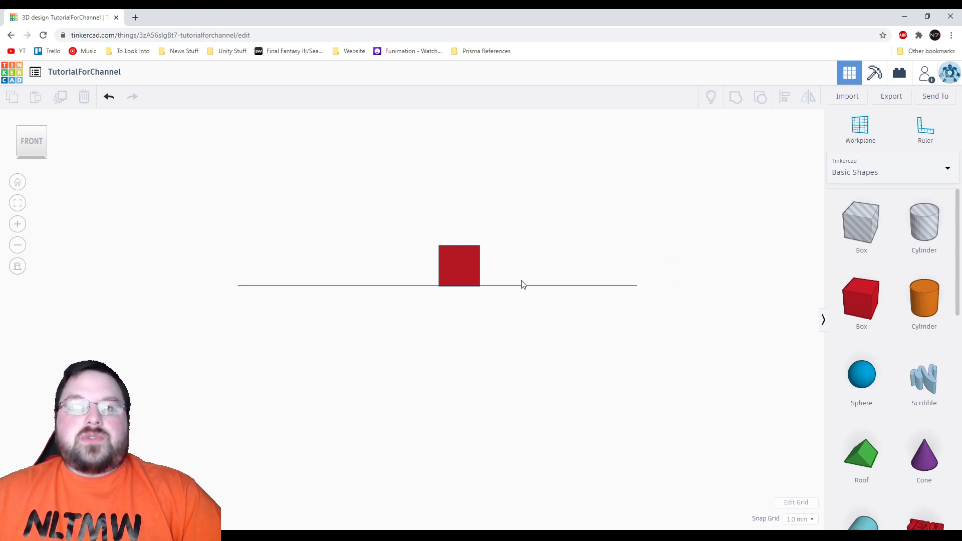
pyautogui.moveTo(520, 283); pyautogui.dragTo(521, 315, button='middle')
pyautogui.moveTo(521, 316); pyautogui.dragTo(520, 372, button='right')
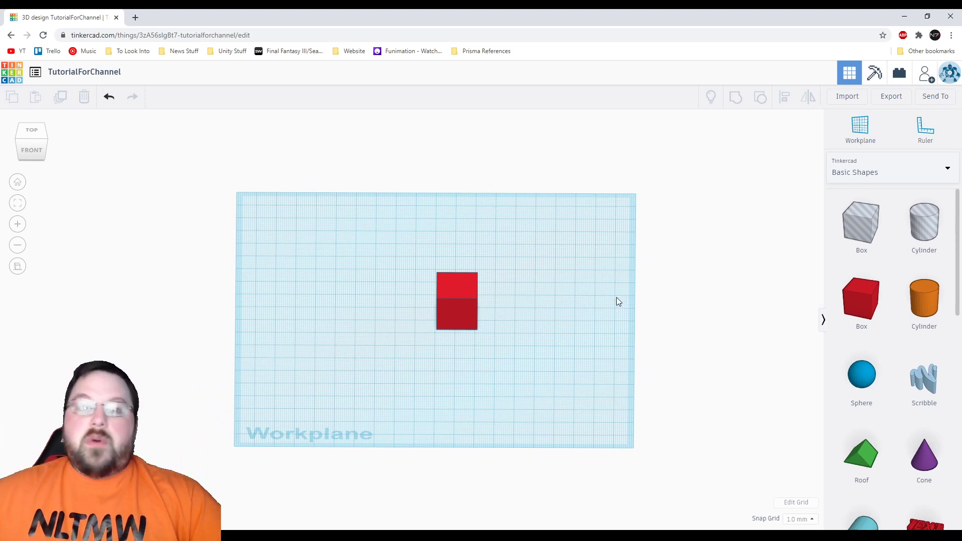
# - Look down from the top and drop a second box beside the first
pyautogui.moveTo(605, 380); pyautogui.dragTo(608, 348, button='right')
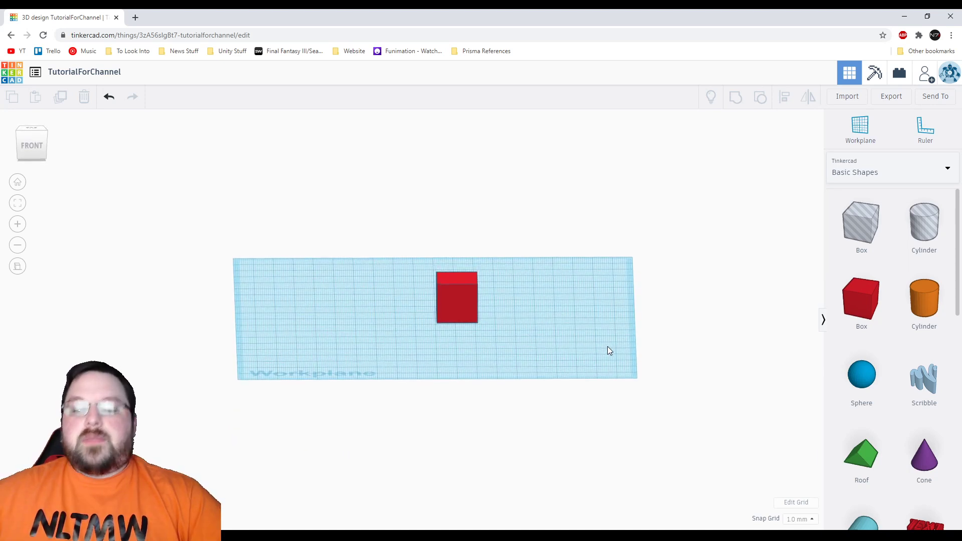
pyautogui.click(33, 130)
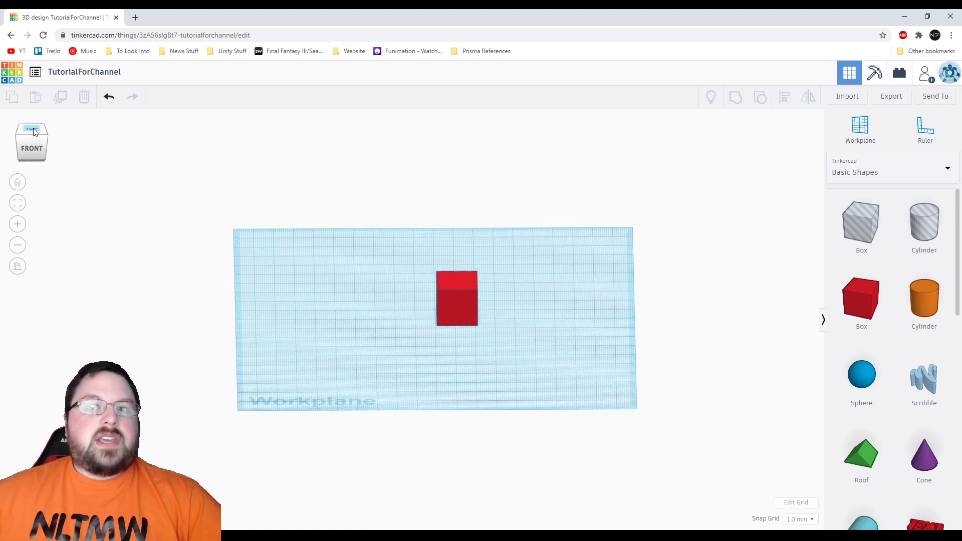
pyautogui.moveTo(860, 301); pyautogui.dragTo(496, 317)
# - Place a third and fourth red box to the left, making a row of four
pyautogui.scroll(4, 498, 320)
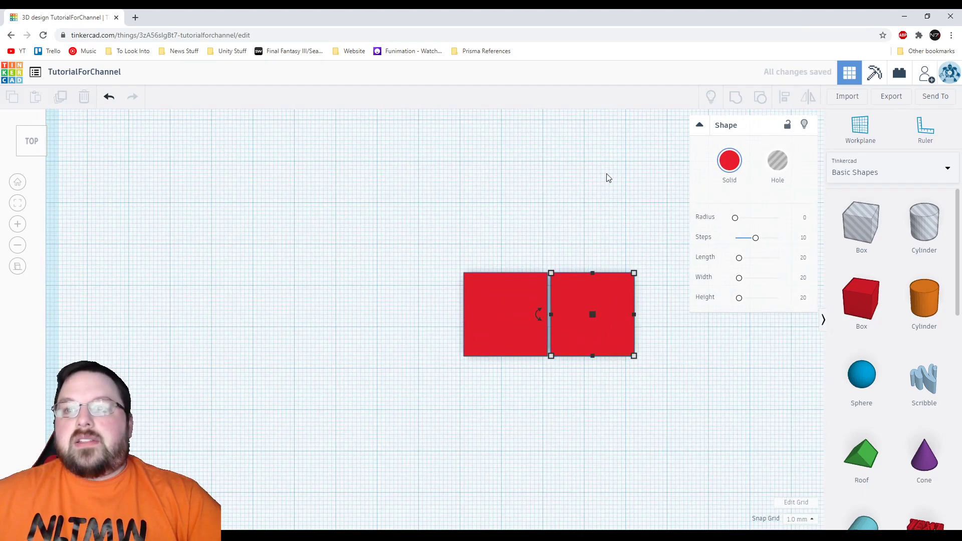
pyautogui.click(608, 178)
pyautogui.moveTo(860, 301); pyautogui.dragTo(417, 313)
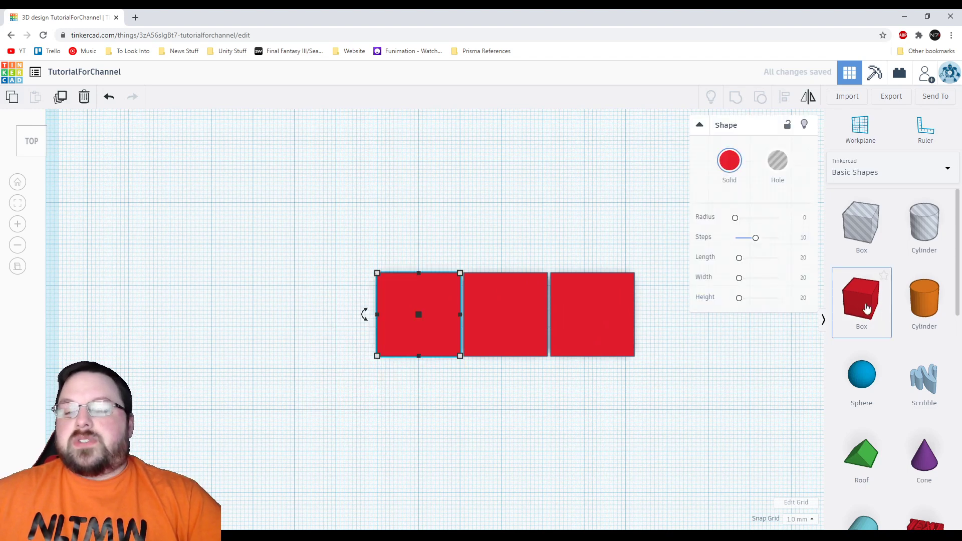
pyautogui.moveTo(866, 308); pyautogui.dragTo(331, 315)
# - Return to perspective view and pan so the boxes shift left
pyautogui.click(554, 402)
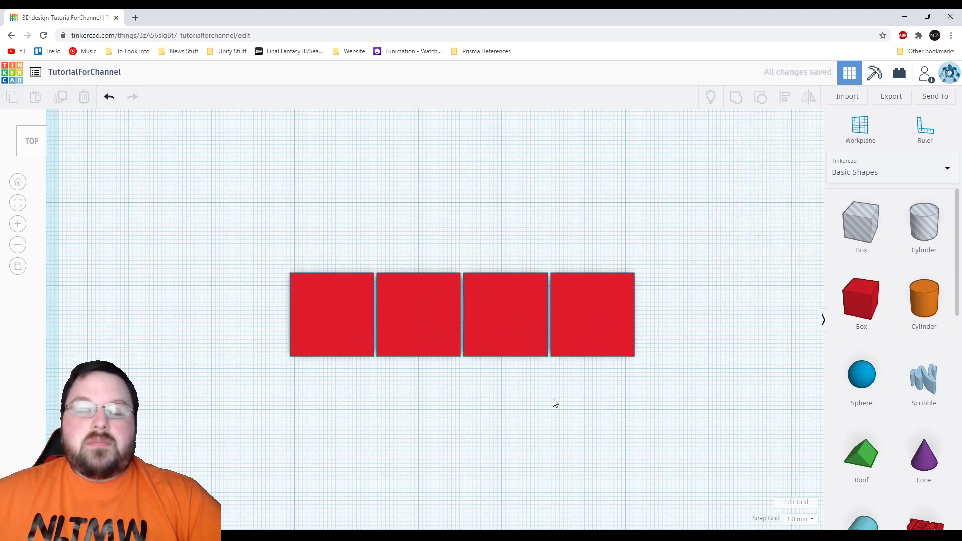
pyautogui.click(18, 268)
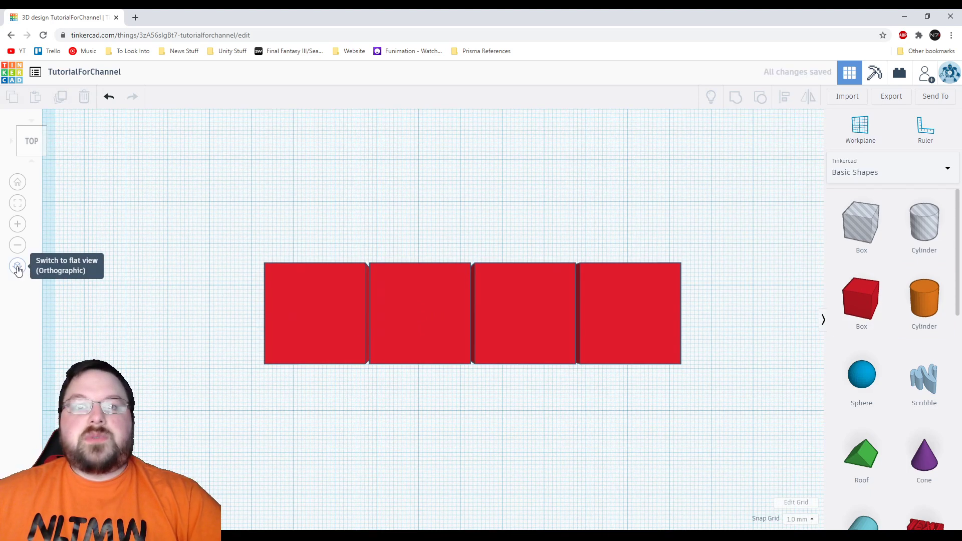
pyautogui.moveTo(483, 351); pyautogui.dragTo(367, 365, button='middle')
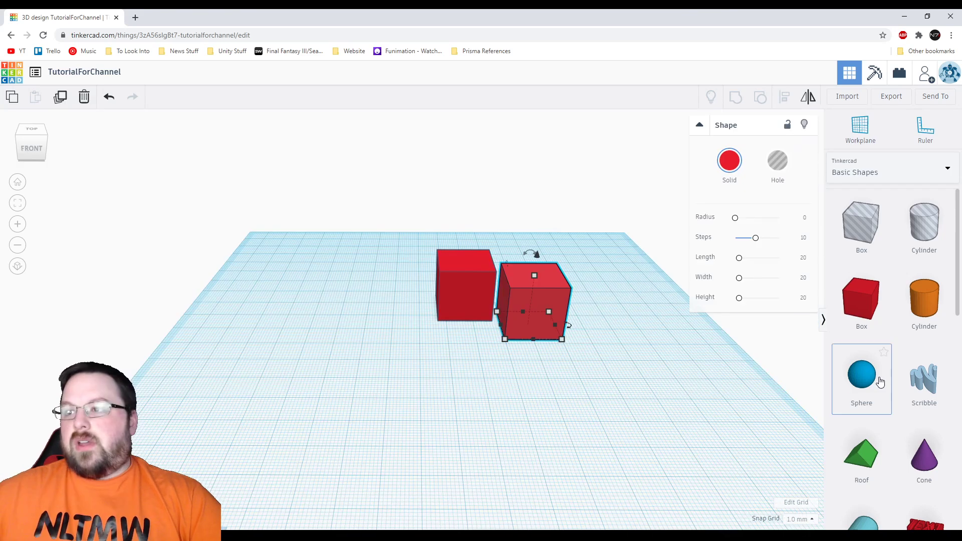
# - Place a sphere in front of the boxes and select it with the right-hand box
pyautogui.click(876, 382)
pyautogui.click(458, 346)
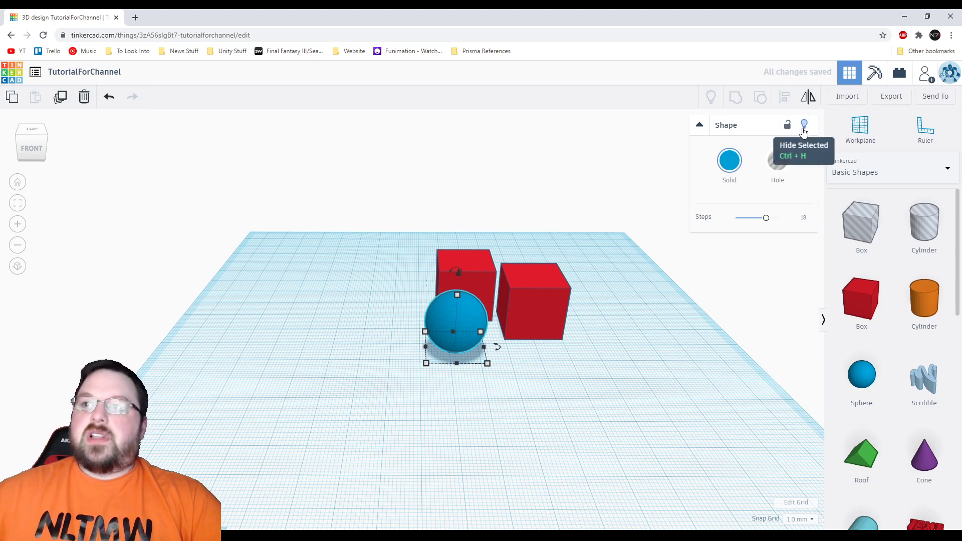
pyautogui.click(552, 295)
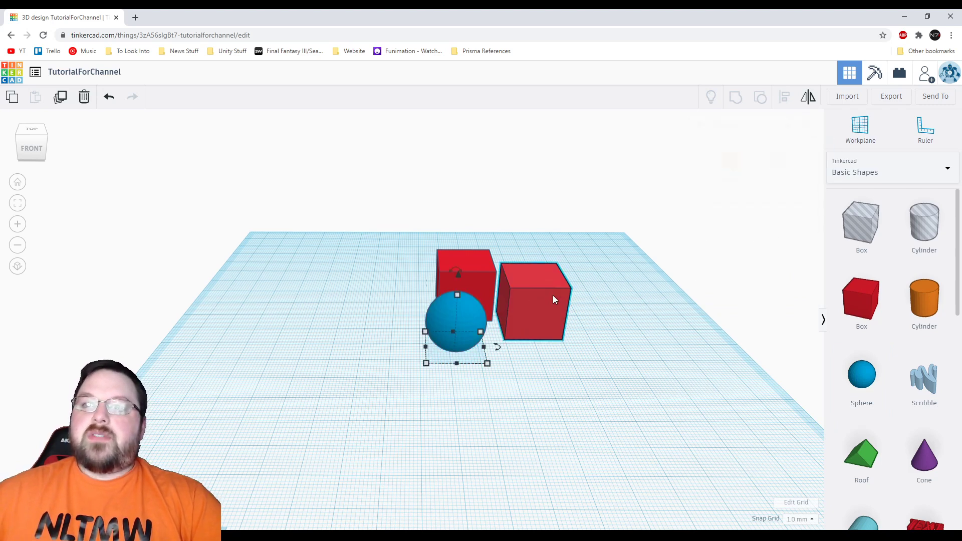
pyautogui.keyDown('shift'); pyautogui.click(466, 323); pyautogui.keyUp('shift')
# - Hide the sphere and box, show all again, then delete both
pyautogui.click(804, 124)
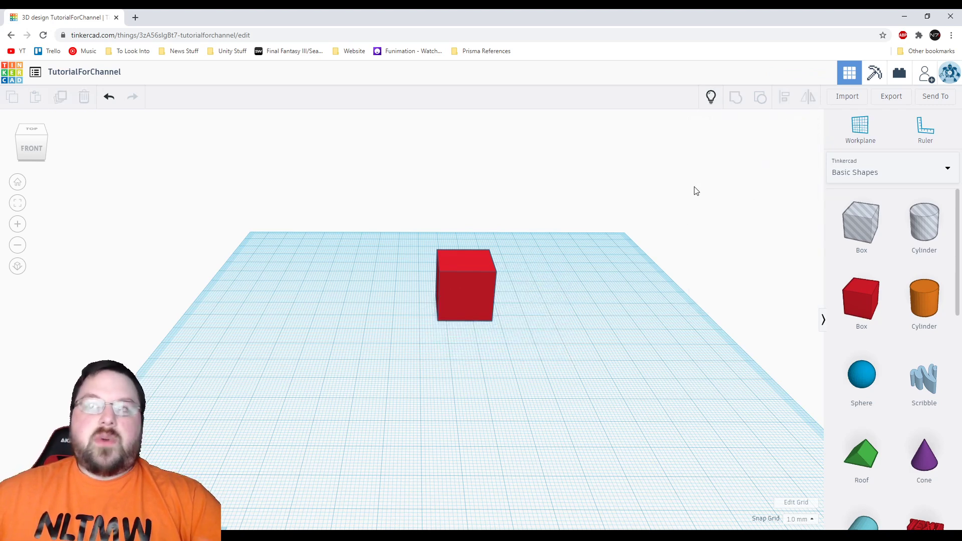
pyautogui.click(708, 99)
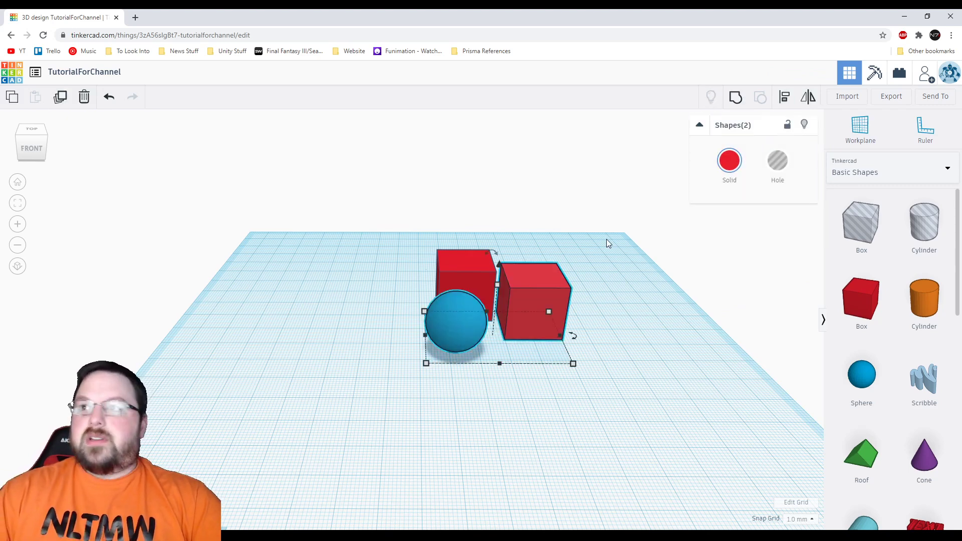
pyautogui.press('Delete')
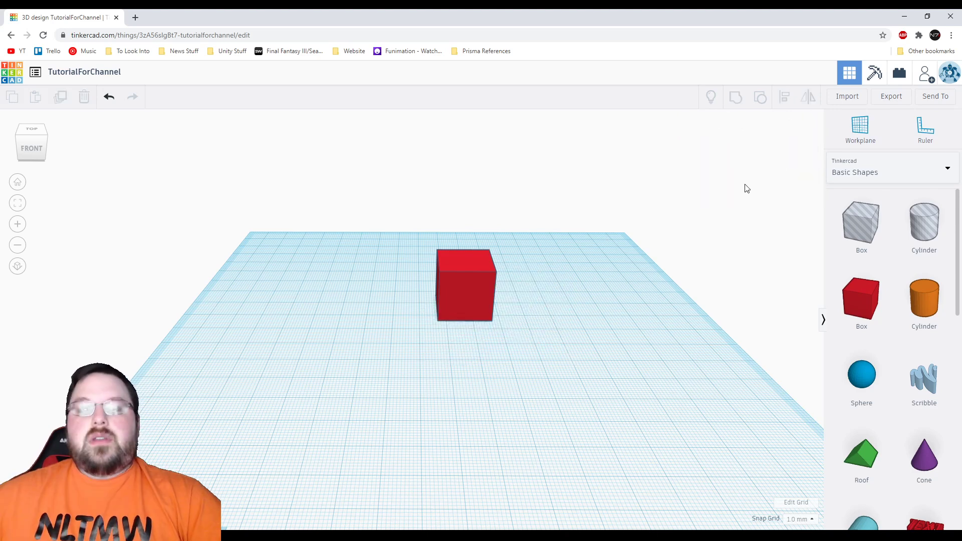
# - Place the Ruler on the workplane in front of the red box
pyautogui.click(924, 130)
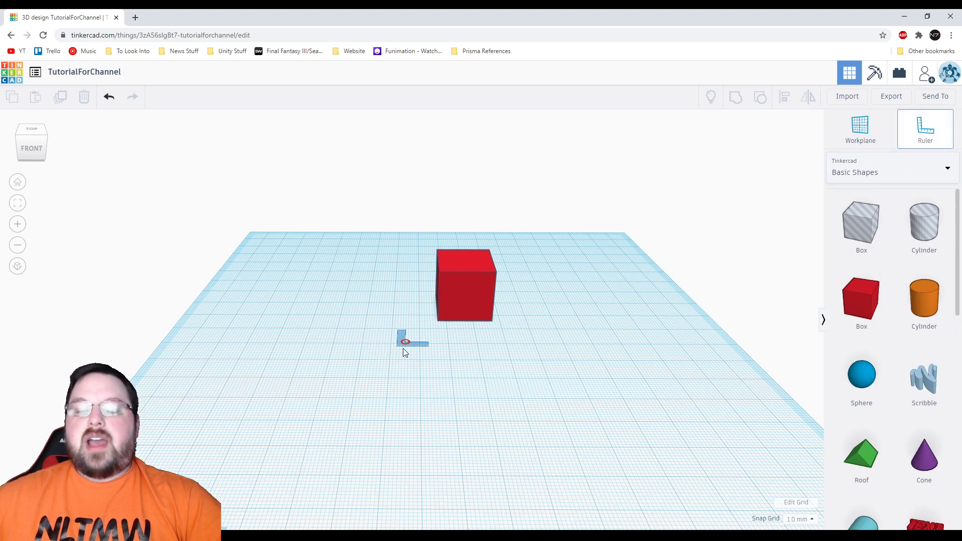
pyautogui.click(382, 346)
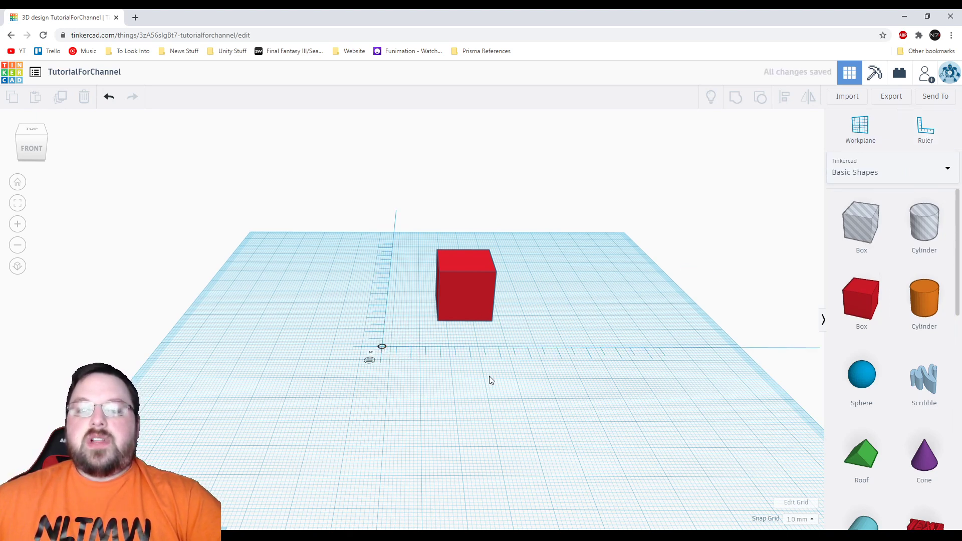
pyautogui.moveTo(484, 389); pyautogui.dragTo(520, 380, button='right')
# - Move the red box closer to the ruler origin, then dismiss the ruler
pyautogui.click(494, 230)
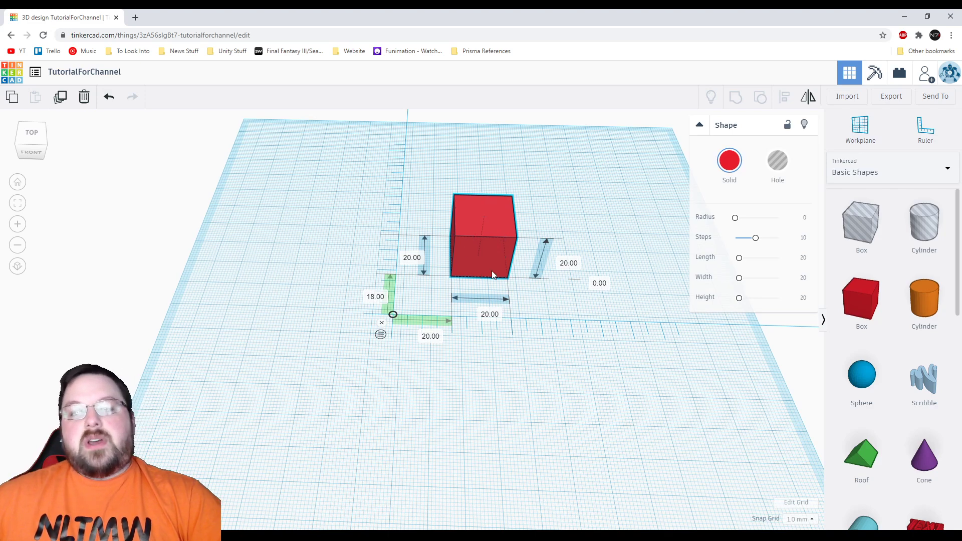
pyautogui.moveTo(492, 272); pyautogui.dragTo(476, 273, button='right')
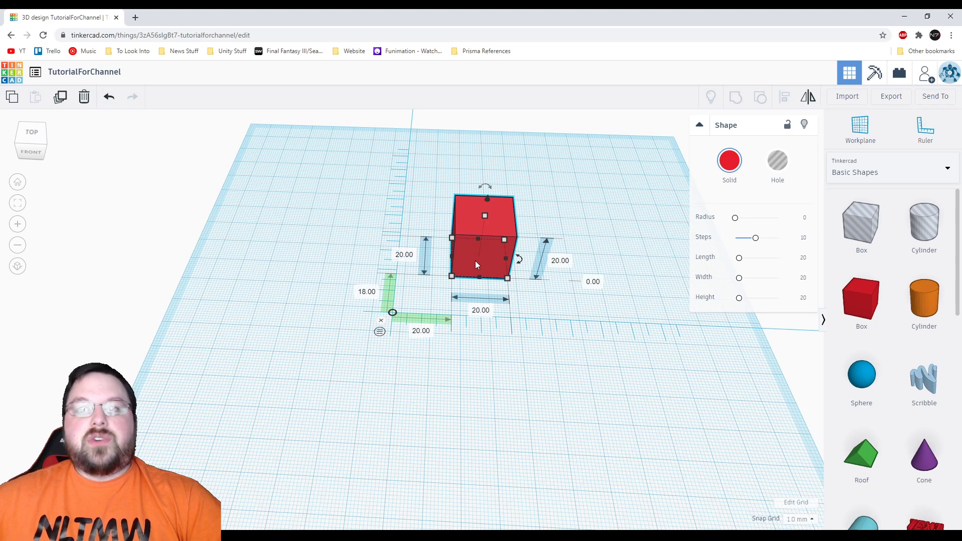
pyautogui.moveTo(473, 261); pyautogui.dragTo(531, 223)
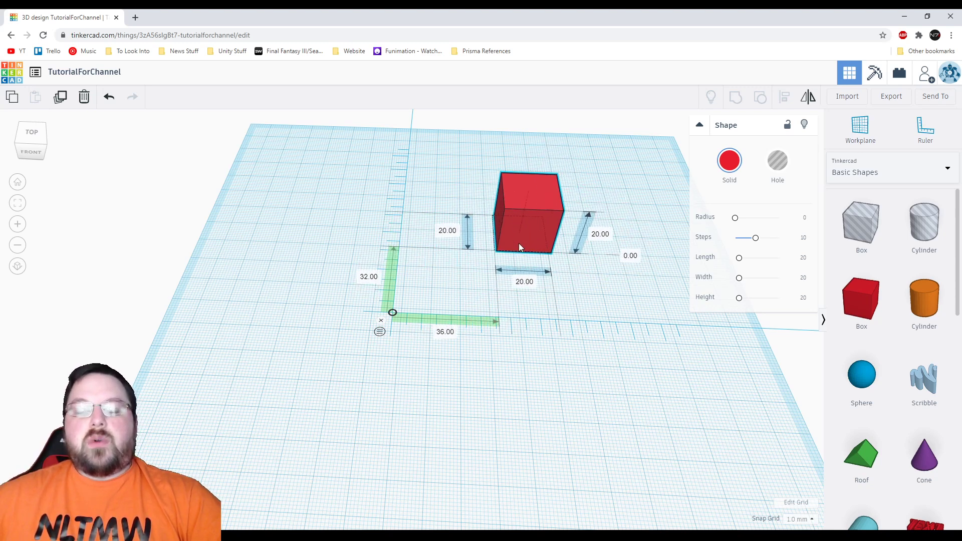
pyautogui.moveTo(519, 243); pyautogui.dragTo(492, 257)
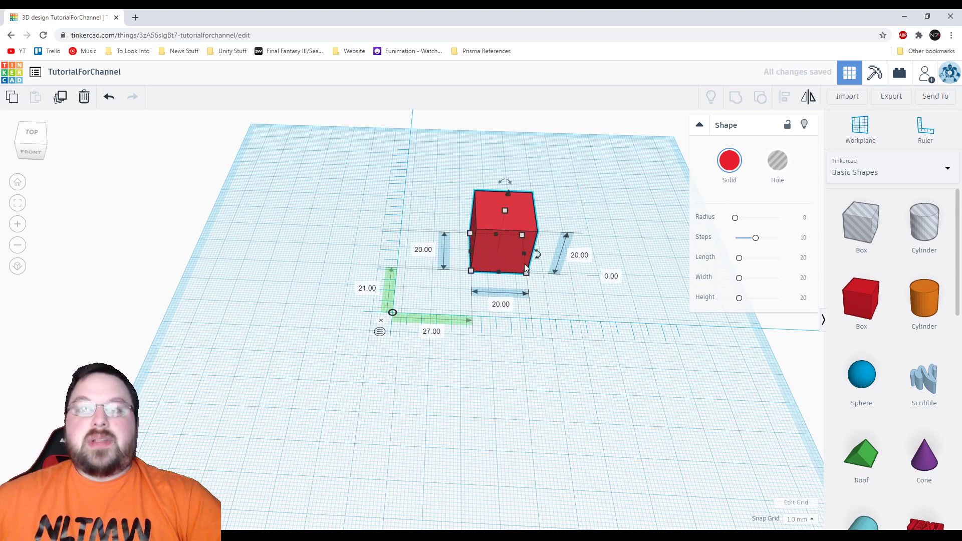
pyautogui.click(380, 321)
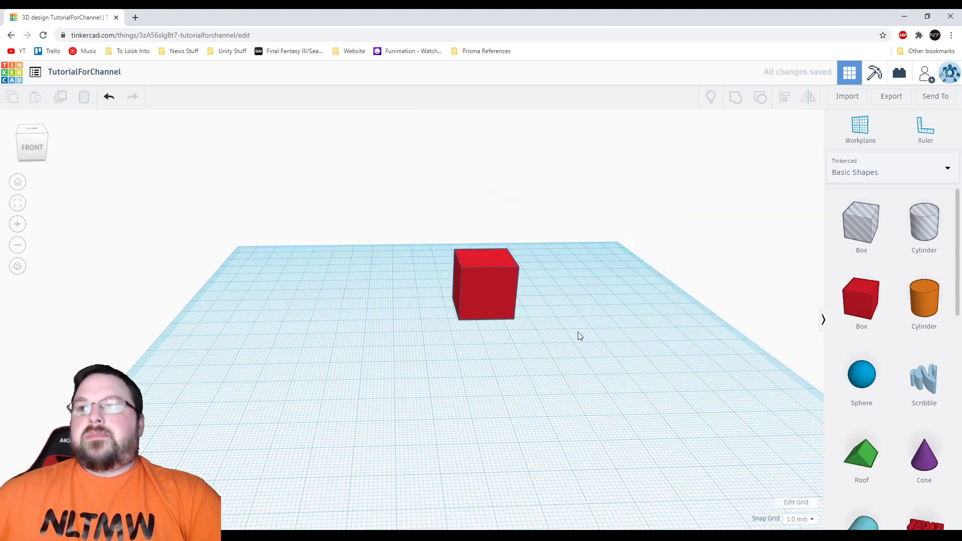
pyautogui.click(866, 130)
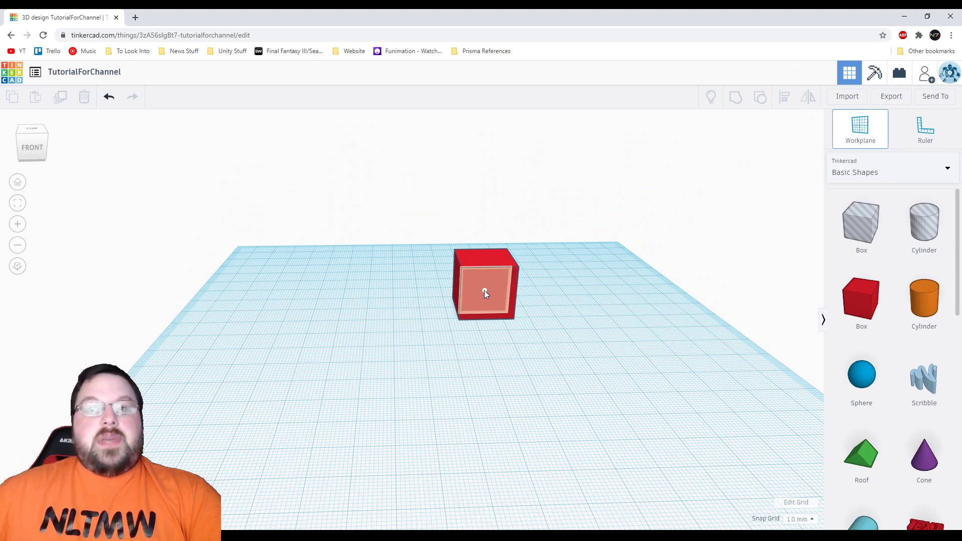
pyautogui.click(485, 260)
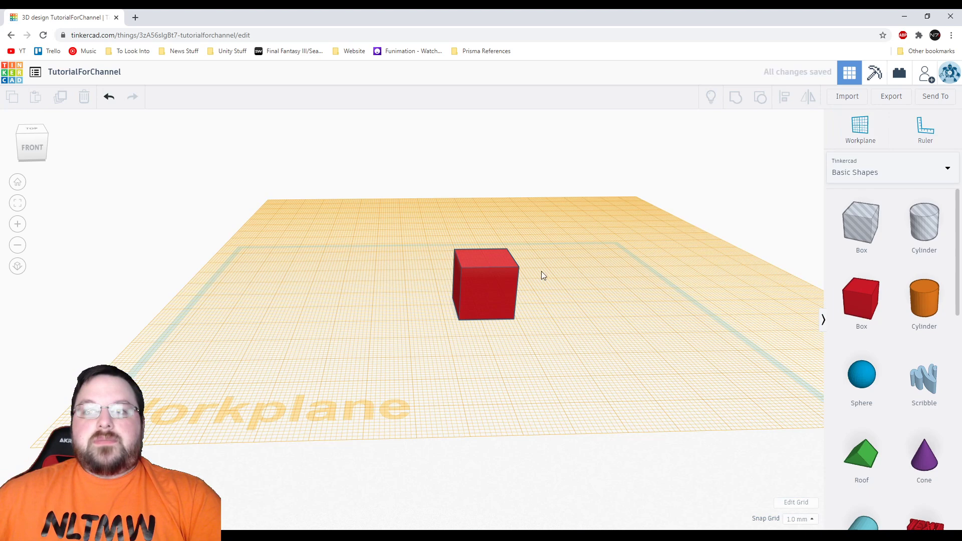
pyautogui.moveTo(927, 314); pyautogui.dragTo(479, 261)
pyautogui.moveTo(542, 327); pyautogui.dragTo(583, 374, button='right')
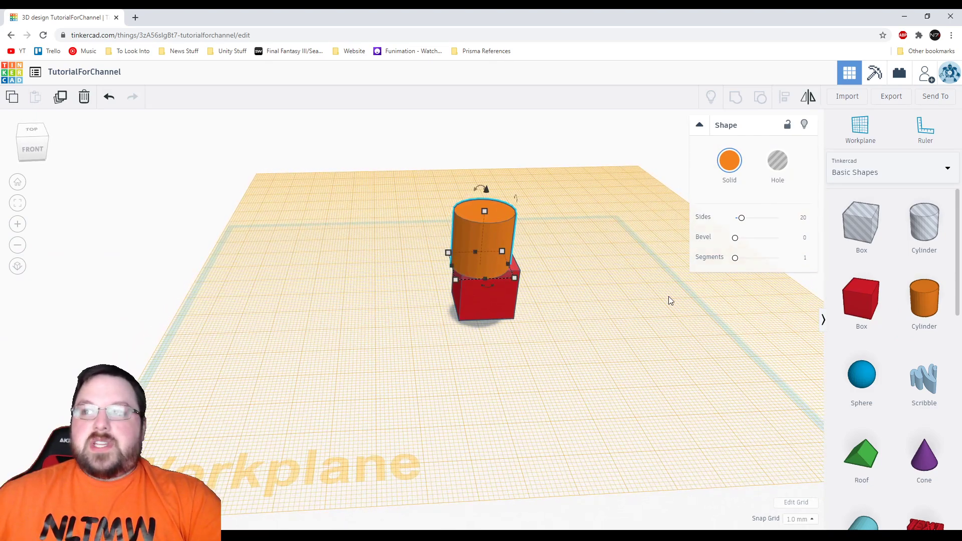
pyautogui.click(860, 128)
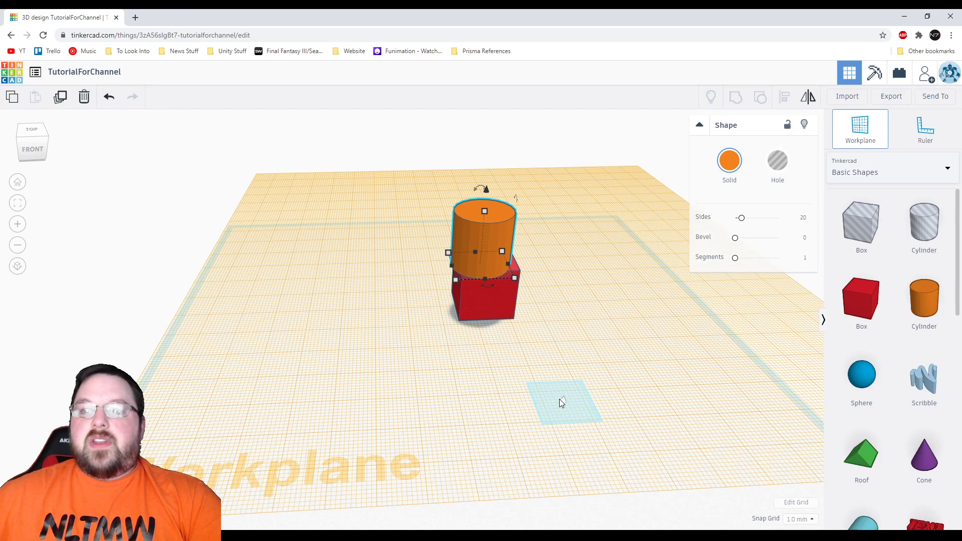
pyautogui.click(543, 398)
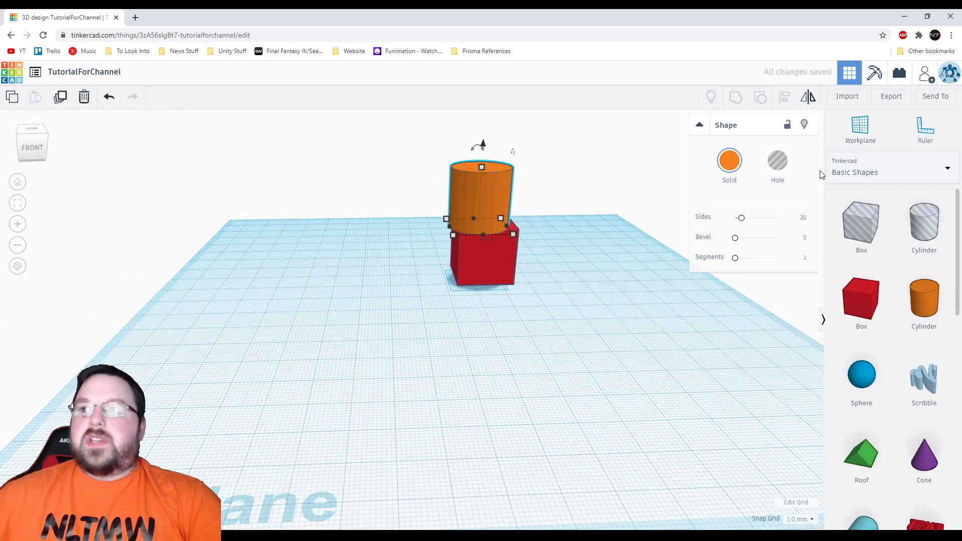
pyautogui.click(861, 134)
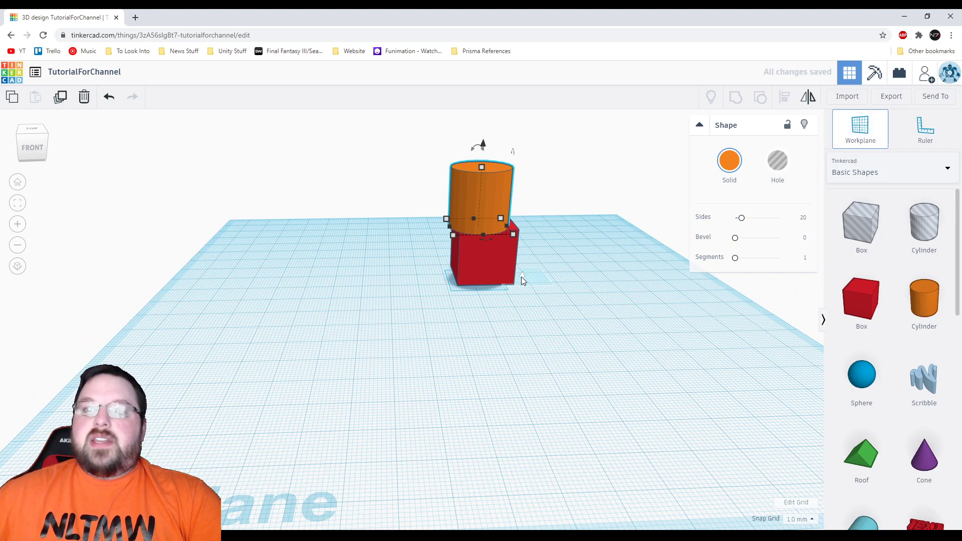
pyautogui.click(485, 264)
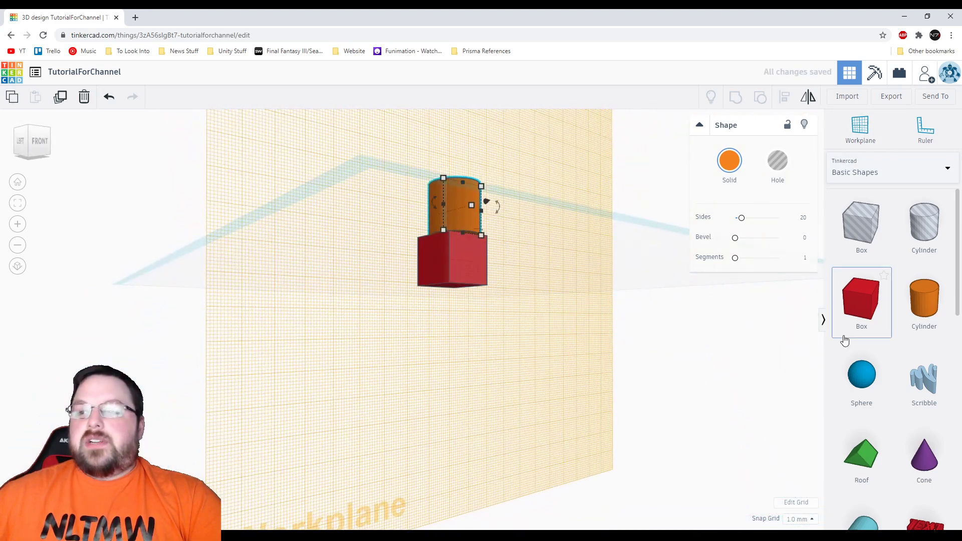
pyautogui.moveTo(924, 301); pyautogui.dragTo(468, 256)
pyautogui.moveTo(476, 296); pyautogui.dragTo(582, 346, button='right')
pyautogui.hotkey('ctrl', 'z')
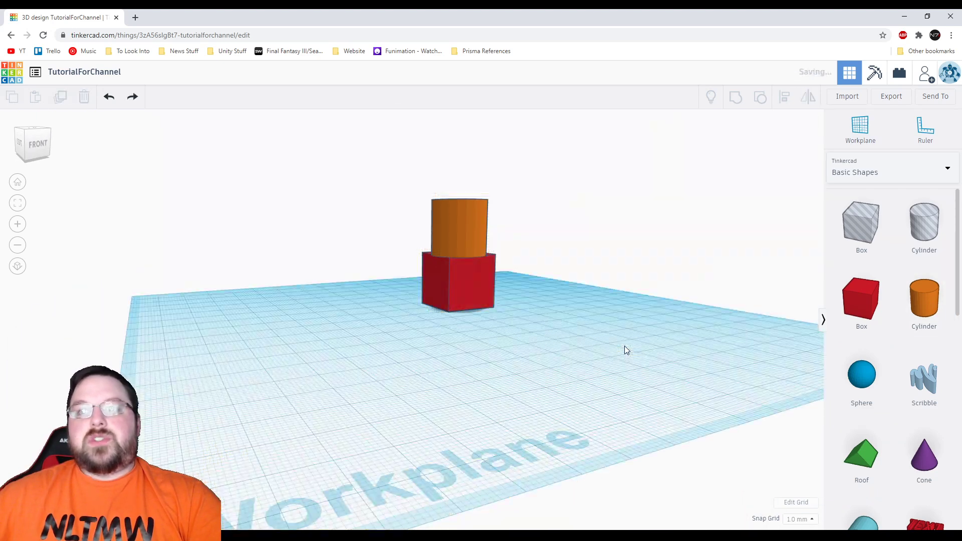
pyautogui.hotkey('ctrl', 'z')
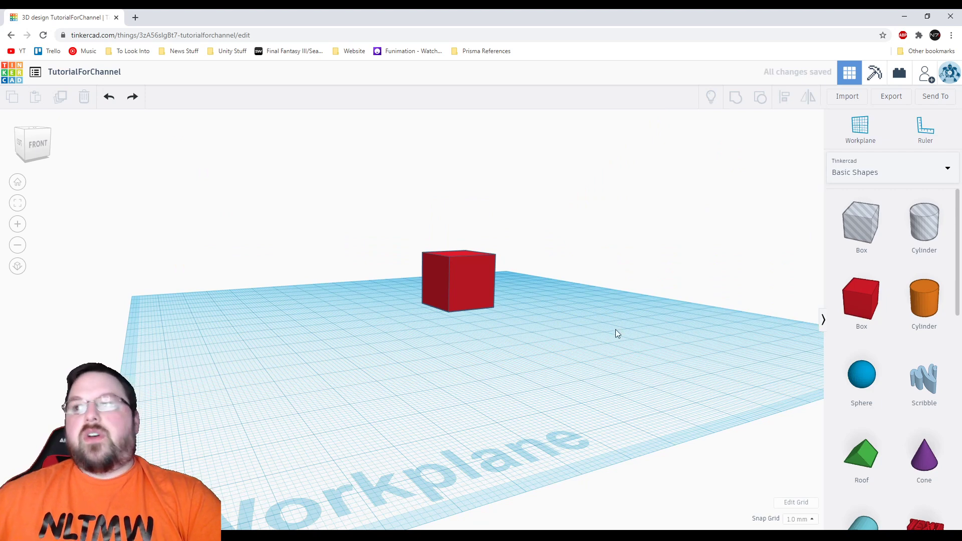
pyautogui.moveTo(615, 329); pyautogui.dragTo(582, 351, button='right')
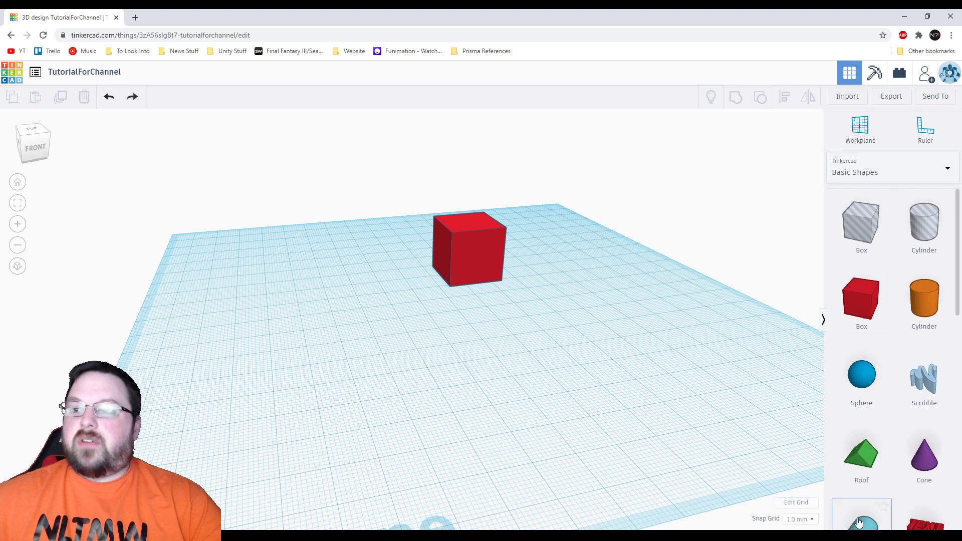
pyautogui.click(795, 503)
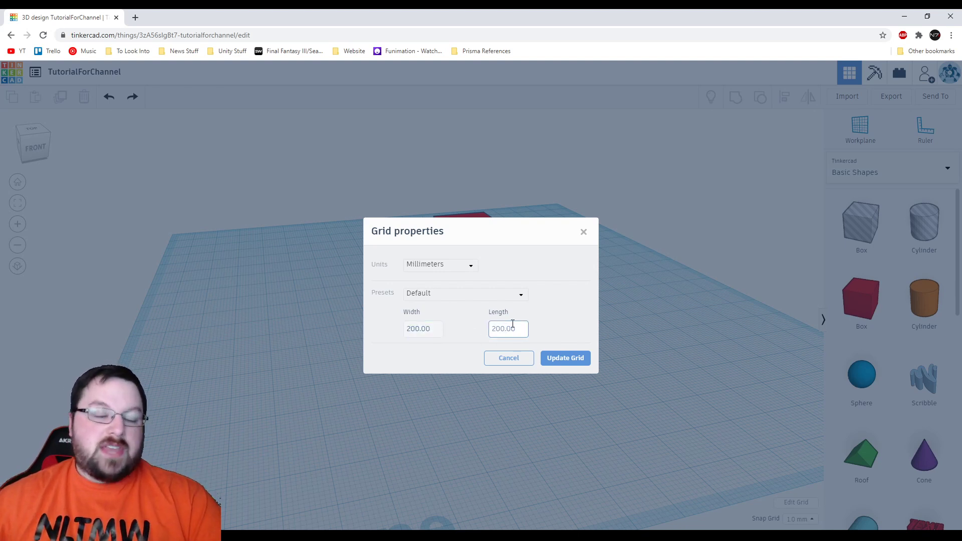
pyautogui.click(476, 268)
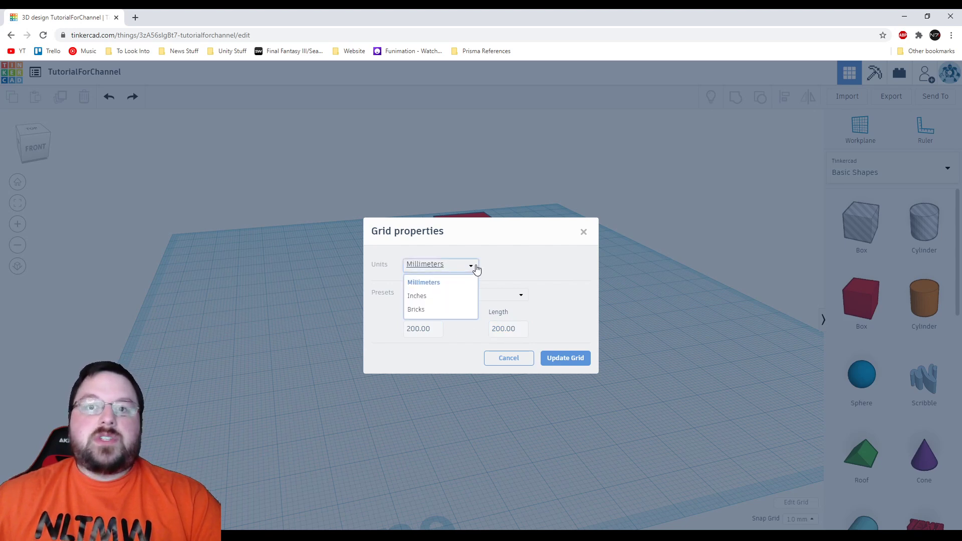
pyautogui.click(473, 267)
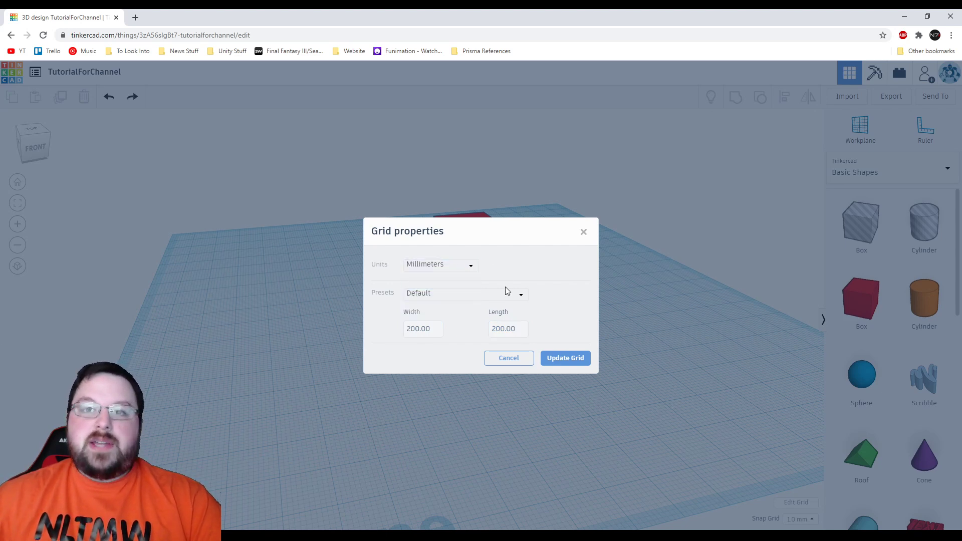
pyautogui.click(508, 358)
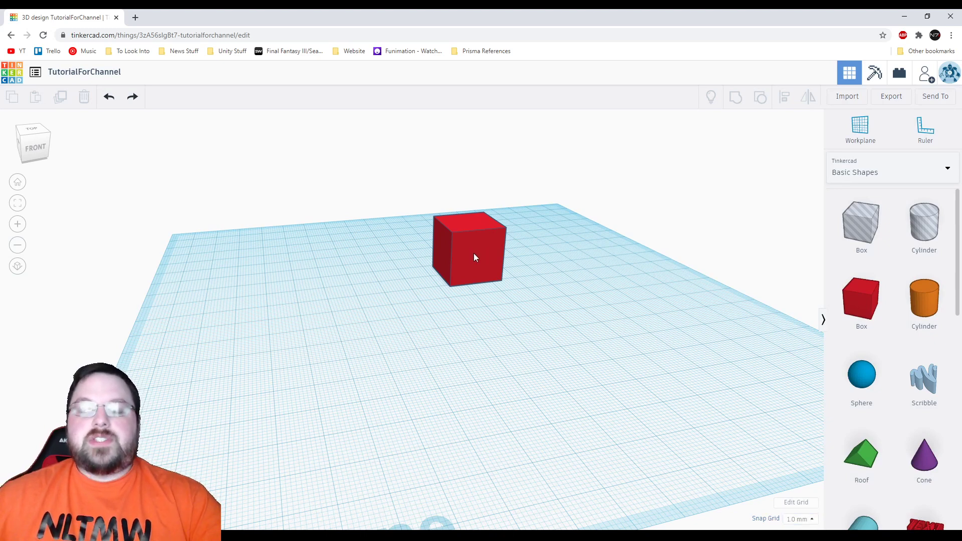
# - Set the snap grid to 5.0 mm and move the box in 5 mm steps
pyautogui.moveTo(473, 256)
pyautogui.mouseDown()
pyautogui.moveTo(500, 256)
pyautogui.moveTo(465, 289)
pyautogui.moveTo(479, 303)
pyautogui.moveTo(534, 299)
pyautogui.moveTo(516, 251)
pyautogui.moveTo(445, 305)
pyautogui.moveTo(554, 300)
pyautogui.moveTo(545, 259)
pyautogui.moveTo(515, 289)
pyautogui.moveTo(545, 285)
pyautogui.moveTo(555, 278)
pyautogui.moveTo(465, 297)
pyautogui.moveTo(503, 275)
pyautogui.moveTo(488, 230)
pyautogui.moveTo(490, 261)
pyautogui.mouseUp()
pyautogui.hotkey('ctrl', 'z')
pyautogui.click(800, 518)
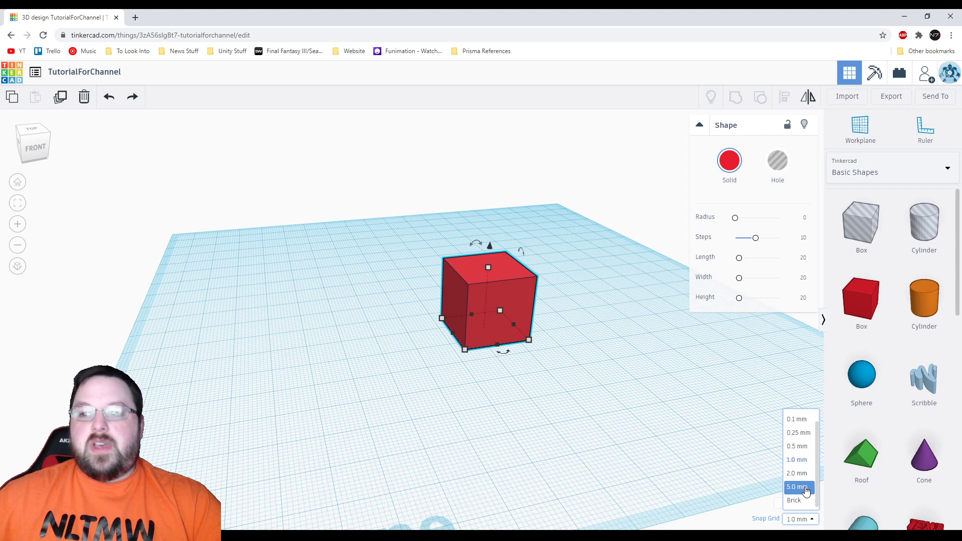
pyautogui.click(798, 486)
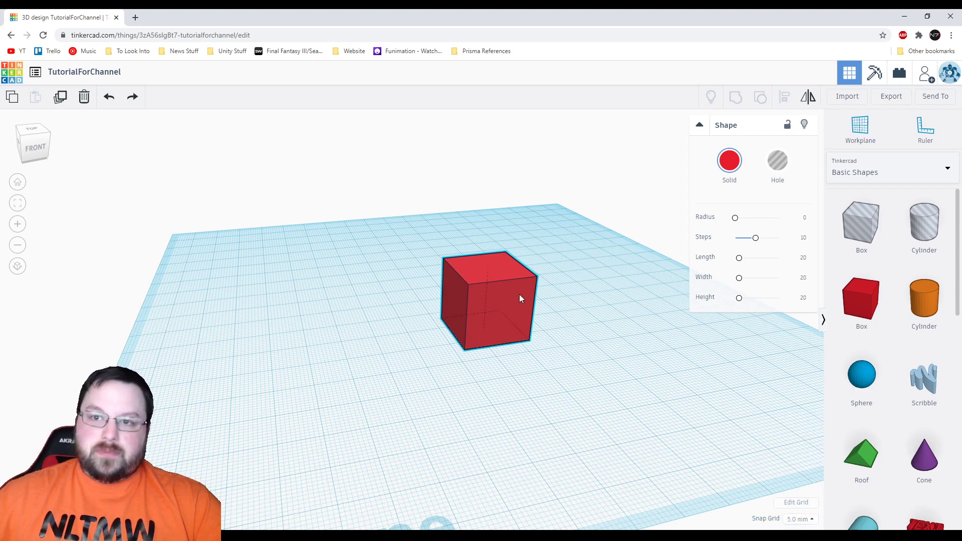
pyautogui.moveTo(519, 294)
pyautogui.mouseDown()
pyautogui.moveTo(575, 288)
pyautogui.moveTo(529, 272)
pyautogui.moveTo(491, 293)
pyautogui.moveTo(579, 329)
pyautogui.moveTo(582, 293)
pyautogui.moveTo(504, 290)
pyautogui.moveTo(533, 286)
pyautogui.moveTo(506, 279)
pyautogui.mouseUp()
# - Change the snap grid to 0.1 mm and nudge the box finely
pyautogui.click(811, 520)
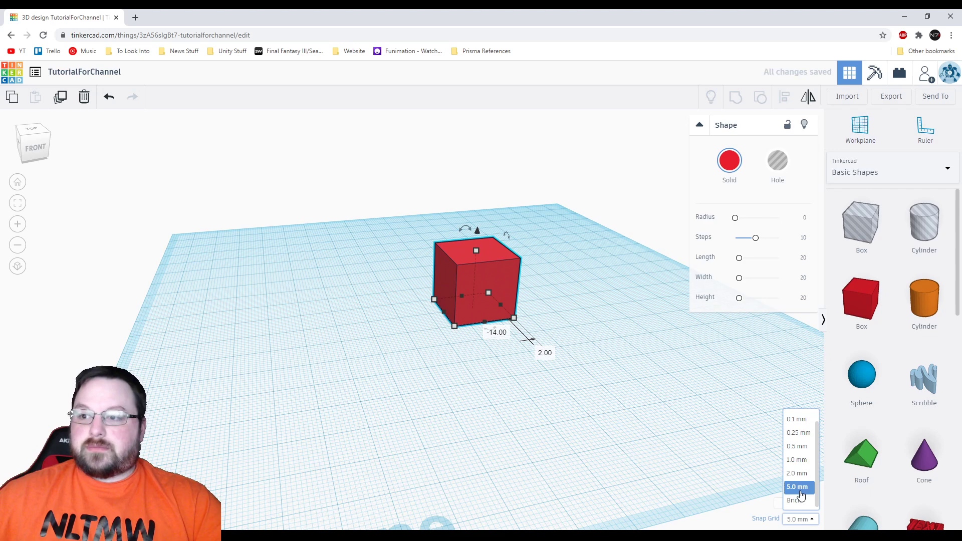
pyautogui.click(802, 435)
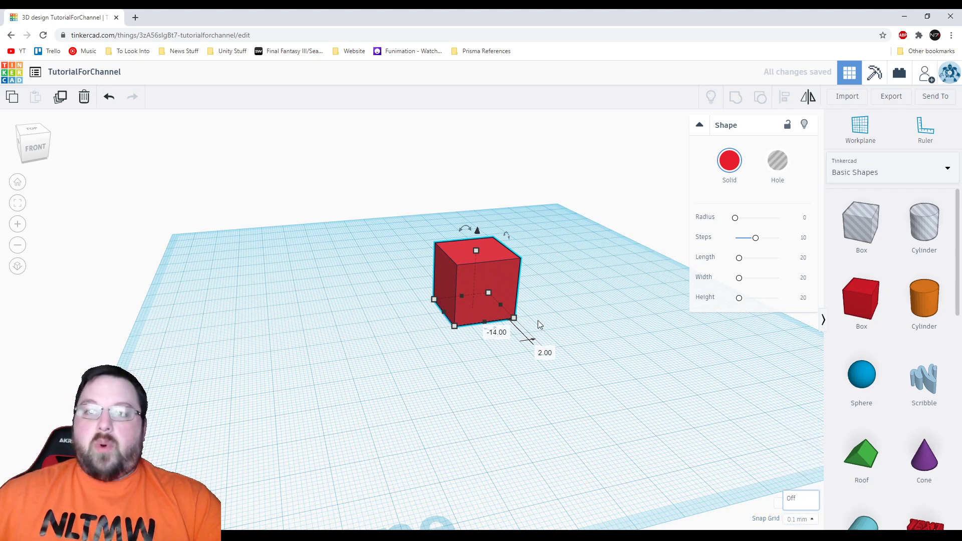
pyautogui.moveTo(493, 269)
pyautogui.mouseDown()
pyautogui.moveTo(517, 264)
pyautogui.moveTo(444, 295)
pyautogui.moveTo(504, 266)
pyautogui.mouseUp()
# - Place a Text shape on the workplane and change its wording to CCT
pyautogui.scroll(-1, 902, 374)
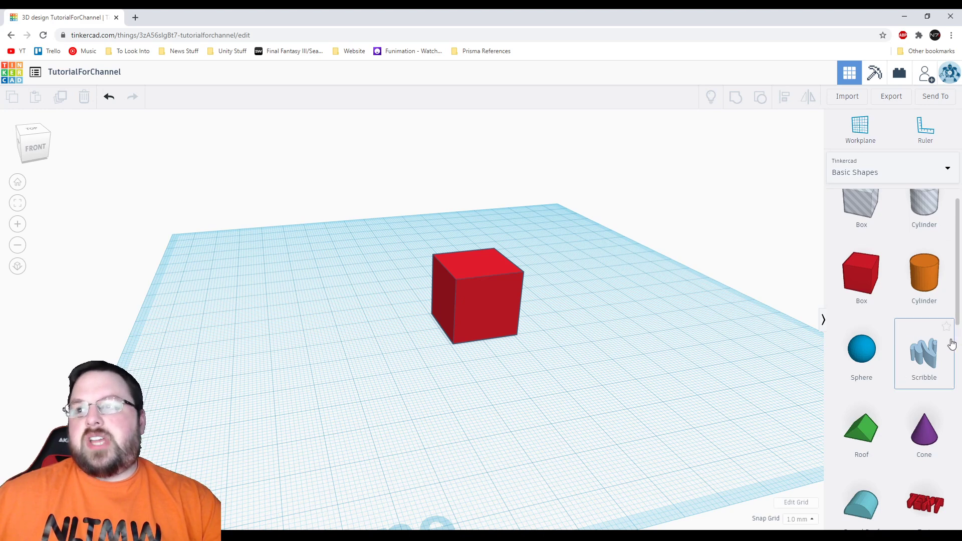
pyautogui.scroll(-4, 901, 392)
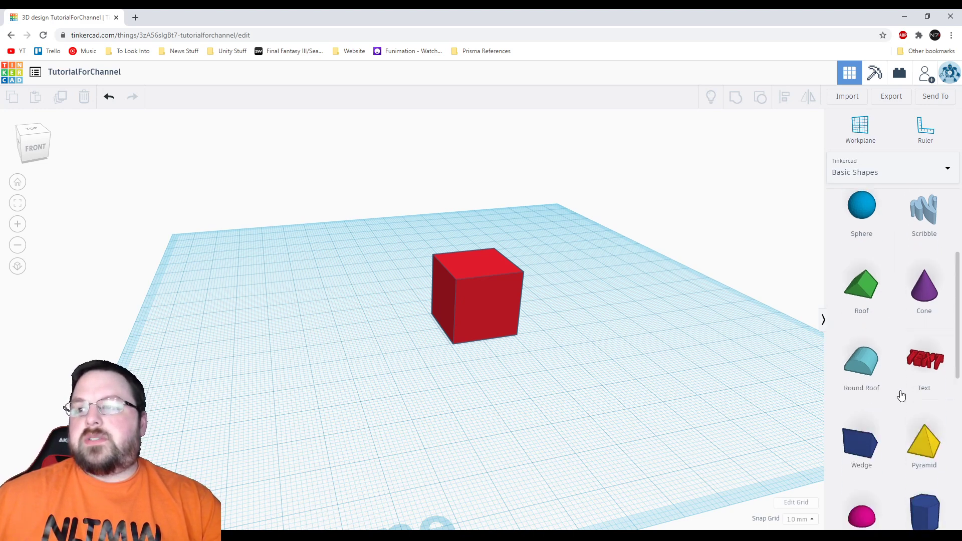
pyautogui.moveTo(921, 322); pyautogui.dragTo(525, 336)
pyautogui.moveTo(620, 312); pyautogui.dragTo(641, 346)
pyautogui.click(763, 223)
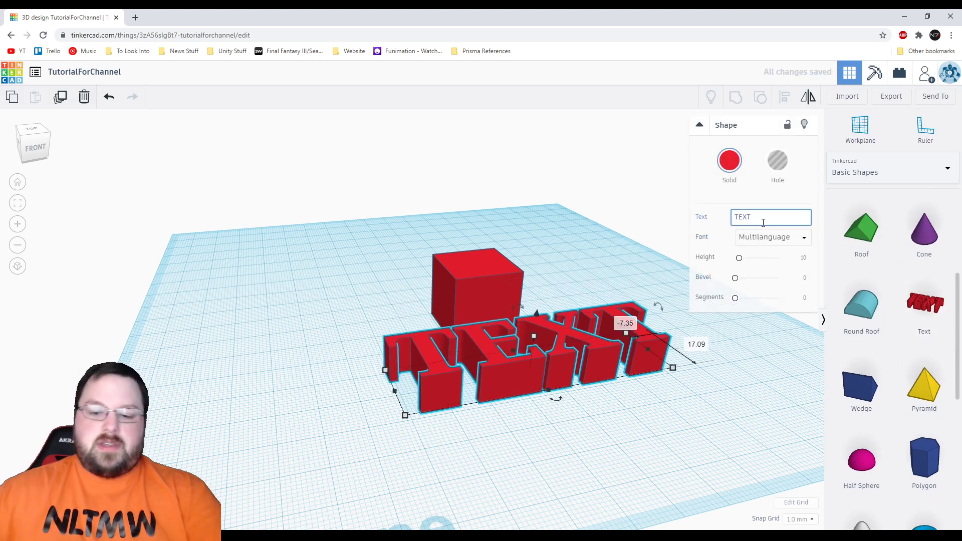
pyautogui.press('BackSpace')
pyautogui.press('BackSpace')
pyautogui.press('BackSpace')
pyautogui.press('BackSpace')
pyautogui.write('CCT')
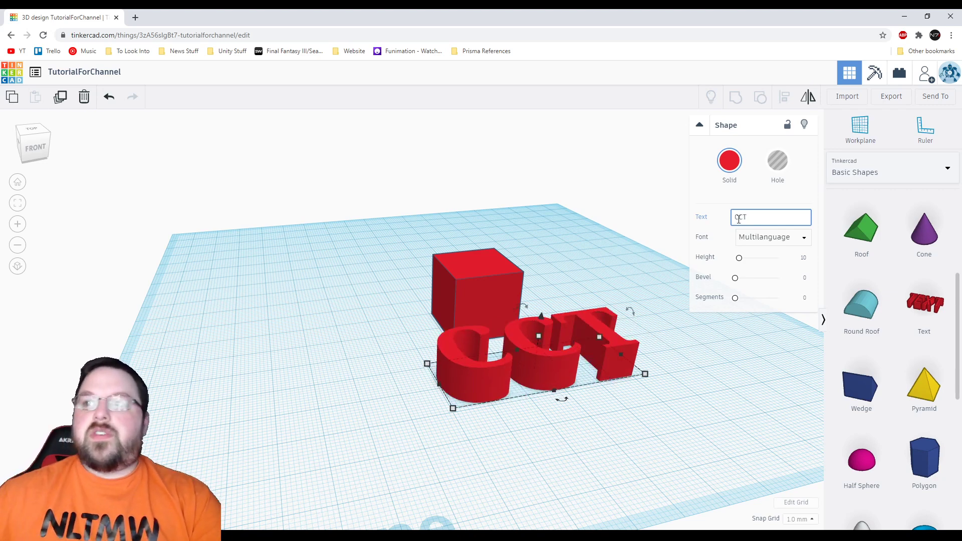
# - Select the CCT text shape and delete it
pyautogui.click(726, 399)
pyautogui.click(629, 359)
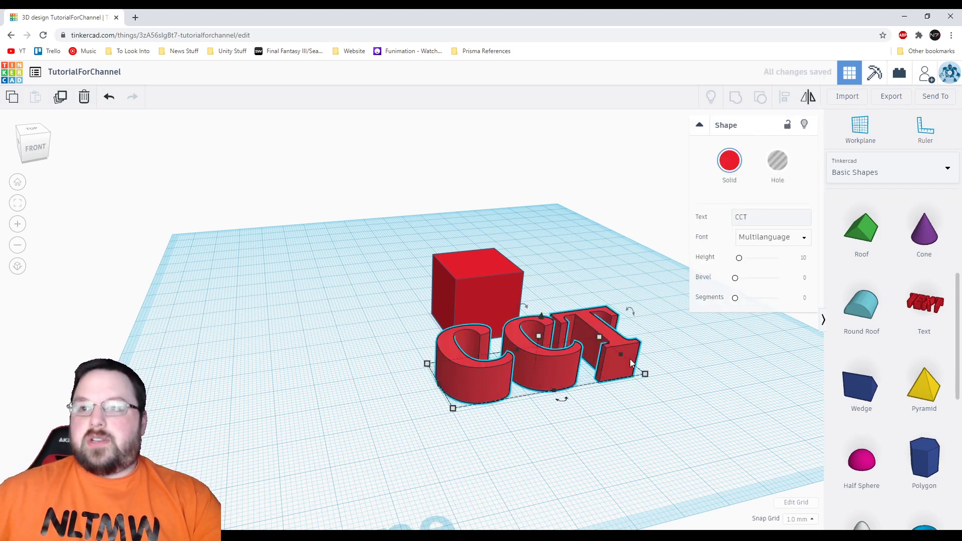
pyautogui.press('Delete')
pyautogui.scroll(4, 864, 365)
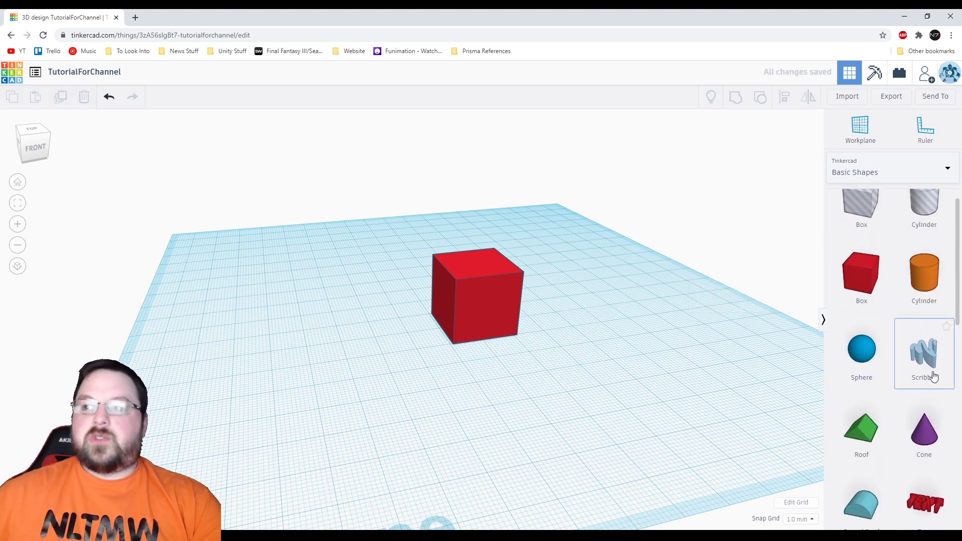
# - Place a Scribble, draw a looping freehand outline, and finish it as a 10 mm solid
pyautogui.moveTo(936, 365); pyautogui.dragTo(644, 341)
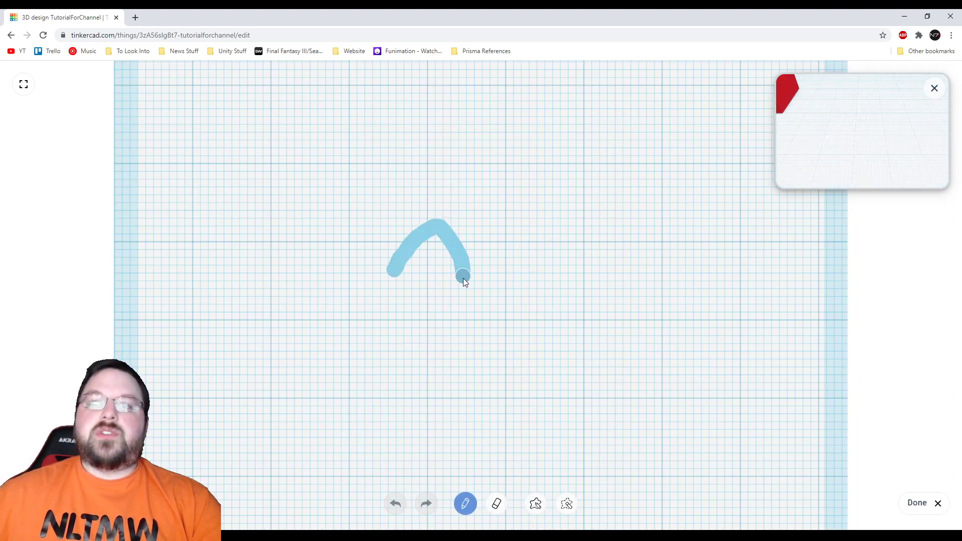
pyautogui.moveTo(464, 294)
pyautogui.mouseDown()
pyautogui.moveTo(558, 323)
pyautogui.moveTo(489, 315)
pyautogui.moveTo(614, 432)
pyautogui.moveTo(656, 340)
pyautogui.moveTo(532, 439)
pyautogui.moveTo(402, 416)
pyautogui.moveTo(451, 345)
pyautogui.moveTo(402, 313)
pyautogui.mouseUp()
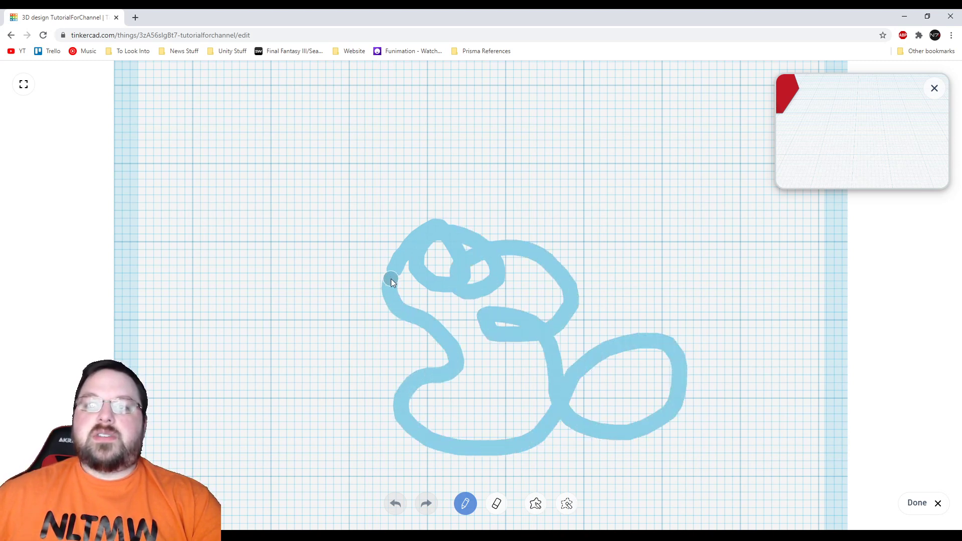
pyautogui.moveTo(391, 278); pyautogui.dragTo(392, 276)
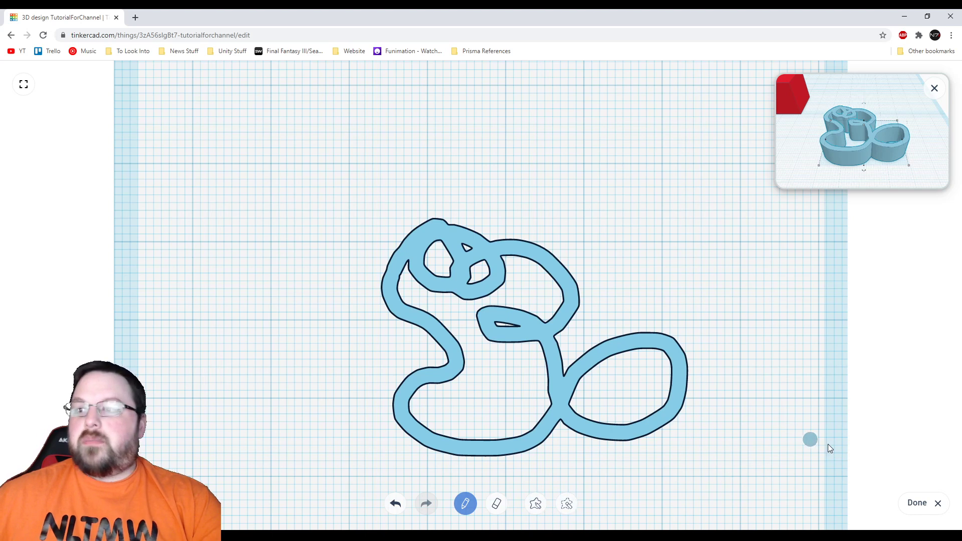
pyautogui.click(917, 503)
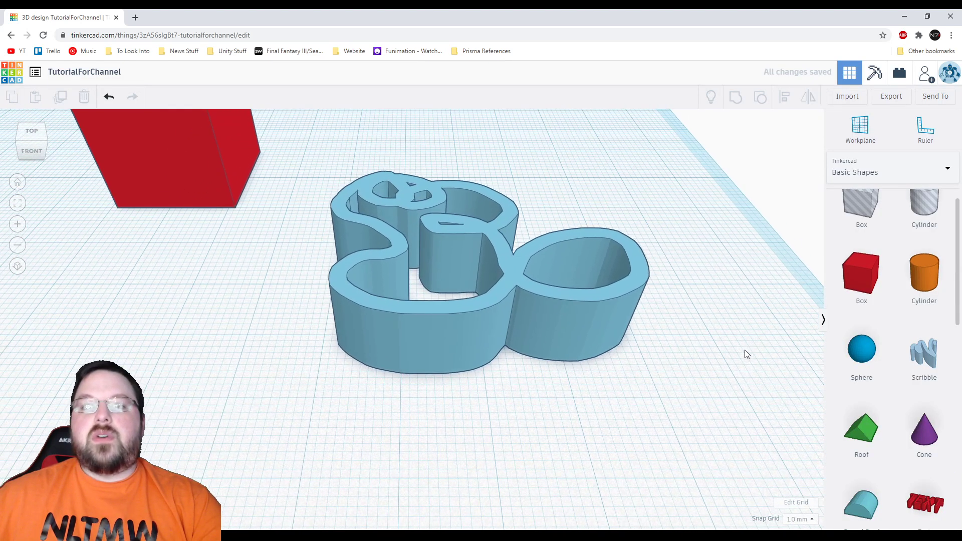
# - Adjust the scribble's height and move the red box next to it
pyautogui.click(474, 264)
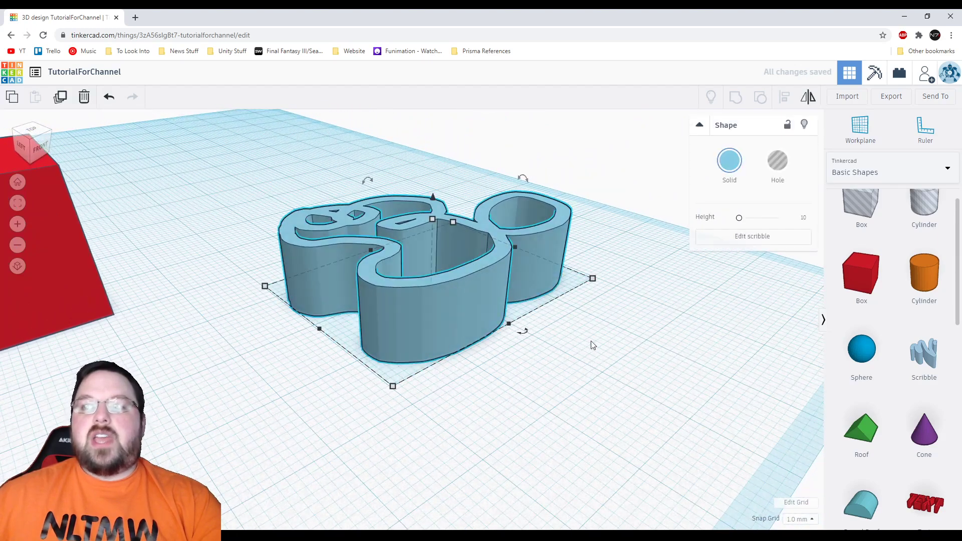
pyautogui.moveTo(590, 341)
pyautogui.mouseDown(button='right')
pyautogui.moveTo(668, 373)
pyautogui.moveTo(740, 361)
pyautogui.moveTo(763, 369)
pyautogui.mouseUp(button='right')
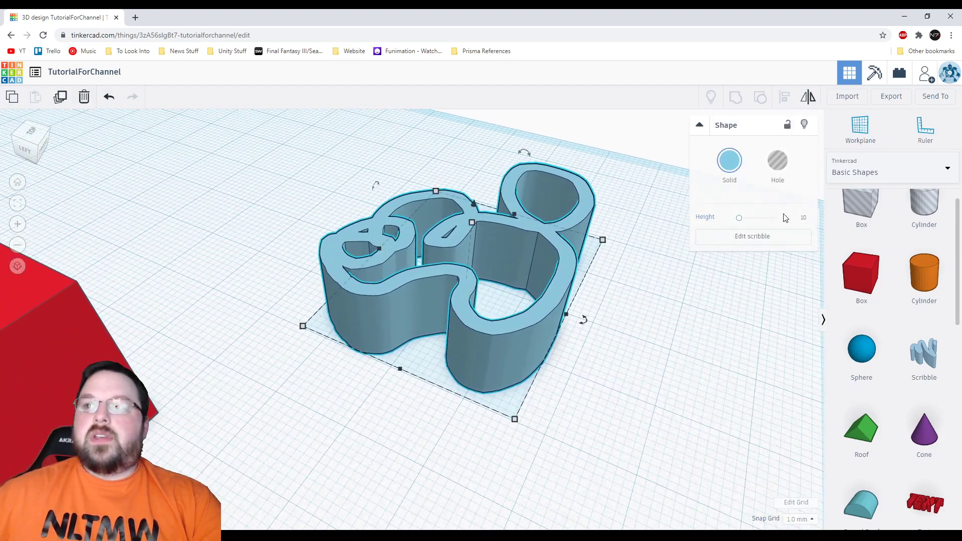
pyautogui.moveTo(739, 223)
pyautogui.mouseDown()
pyautogui.moveTo(748, 223)
pyautogui.moveTo(728, 225)
pyautogui.moveTo(738, 223)
pyautogui.mouseUp()
pyautogui.scroll(-3, 618, 326)
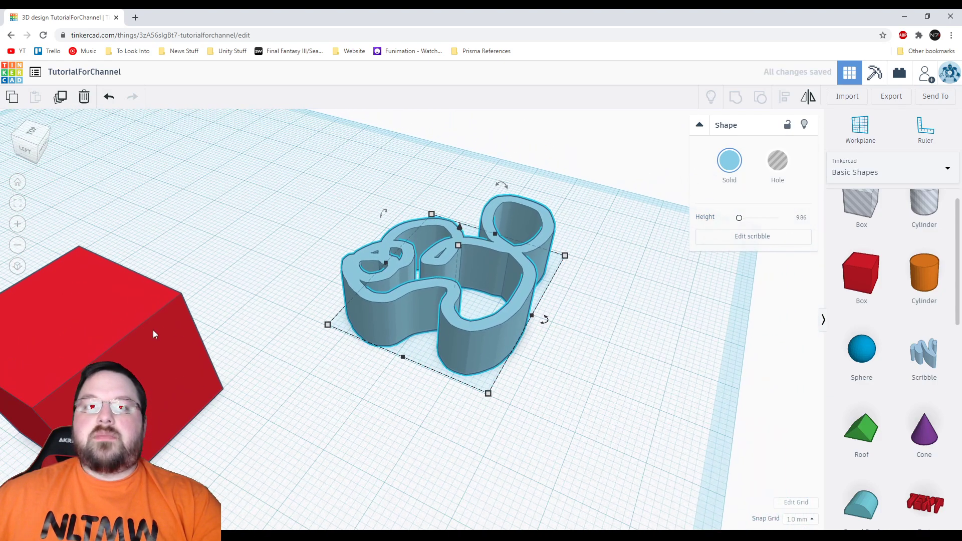
pyautogui.moveTo(94, 339)
pyautogui.mouseDown()
pyautogui.moveTo(374, 266)
pyautogui.moveTo(411, 220)
pyautogui.mouseUp()
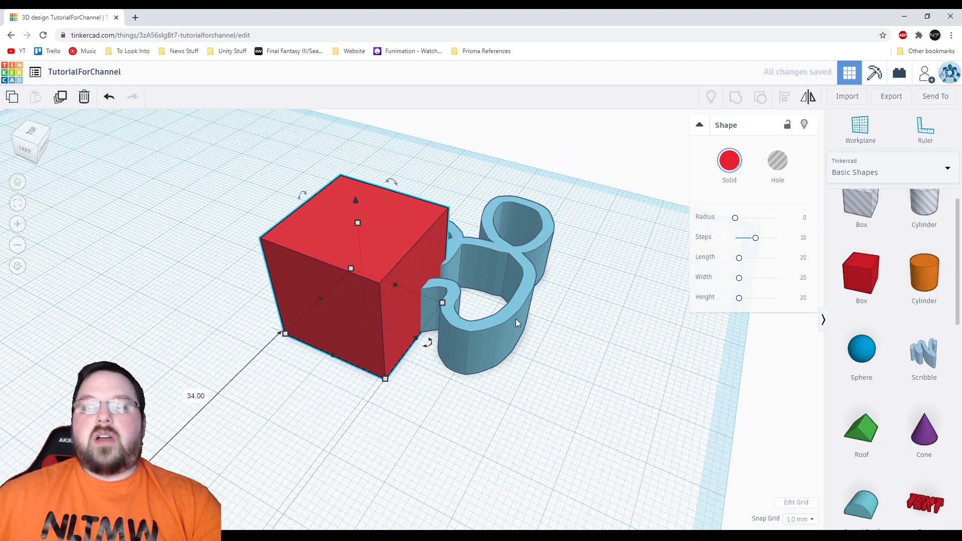
pyautogui.moveTo(516, 319)
pyautogui.mouseDown(button='right')
pyautogui.moveTo(520, 361)
pyautogui.moveTo(502, 339)
pyautogui.mouseUp(button='right')
# - Lift the scribble to 14, make it a hole, and group it with the box
pyautogui.click(475, 308)
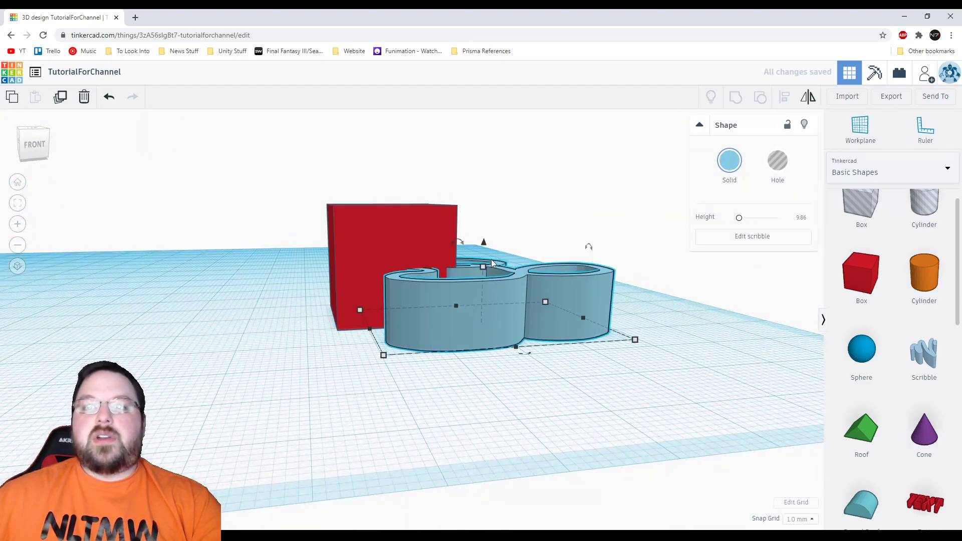
pyautogui.moveTo(482, 241); pyautogui.dragTo(486, 157)
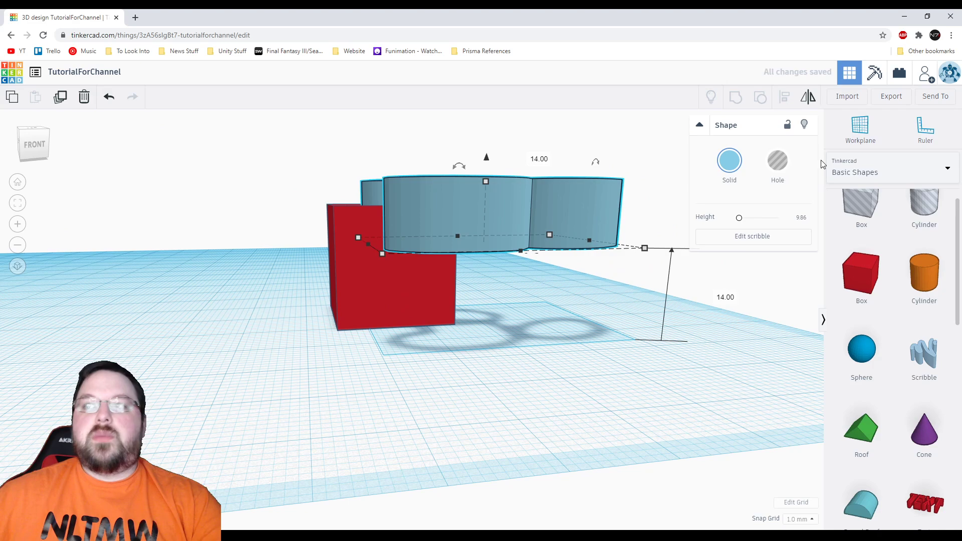
pyautogui.click(777, 162)
pyautogui.keyDown('shift'); pyautogui.click(416, 325); pyautogui.keyUp('shift')
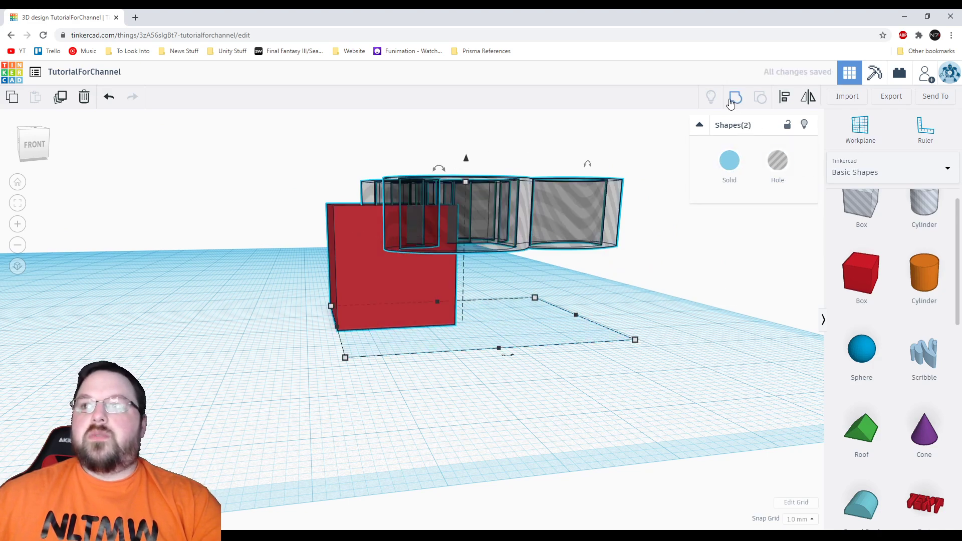
pyautogui.hotkey('ctrl', 'g')
# - Inspect the cut from above, then undo the grouping and the hole setting
pyautogui.click(585, 272)
pyautogui.moveTo(585, 272)
pyautogui.mouseDown(button='right')
pyautogui.moveTo(571, 260)
pyautogui.moveTo(562, 339)
pyautogui.moveTo(554, 330)
pyautogui.moveTo(537, 348)
pyautogui.moveTo(472, 328)
pyautogui.moveTo(566, 385)
pyautogui.moveTo(562, 376)
pyautogui.mouseUp(button='right')
pyautogui.hotkey('ctrl', 'z')
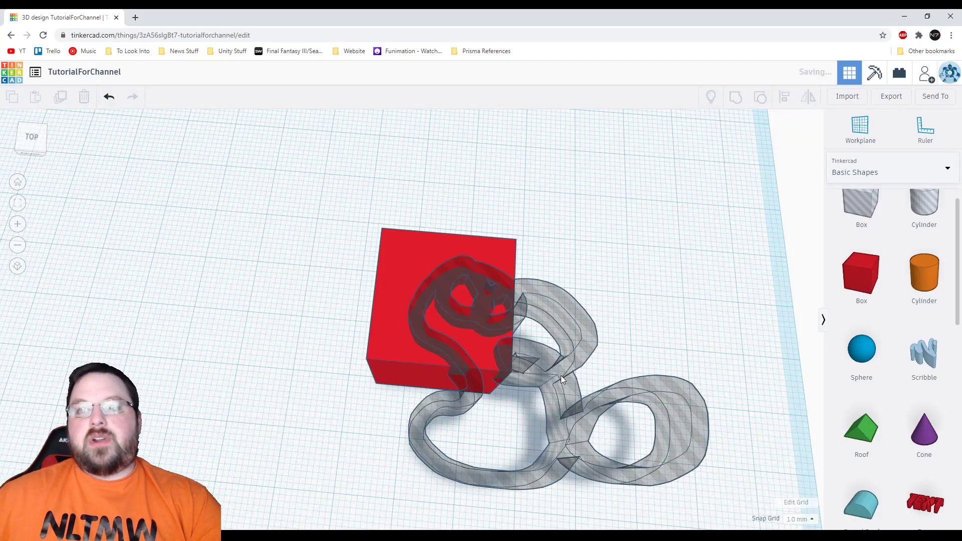
pyautogui.hotkey('ctrl', 'z')
pyautogui.hotkey('ctrl', 'z')
pyautogui.hotkey('ctrl', 'z')
pyautogui.hotkey('ctrl', 'z')
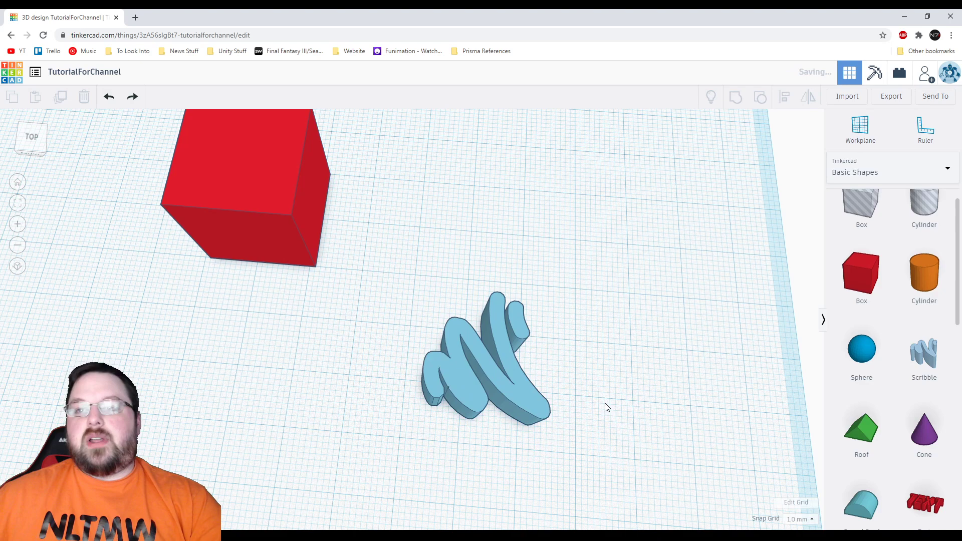
# - Reset to the home view and browse the shape categories, returning to Basic Shapes
pyautogui.press('Home')
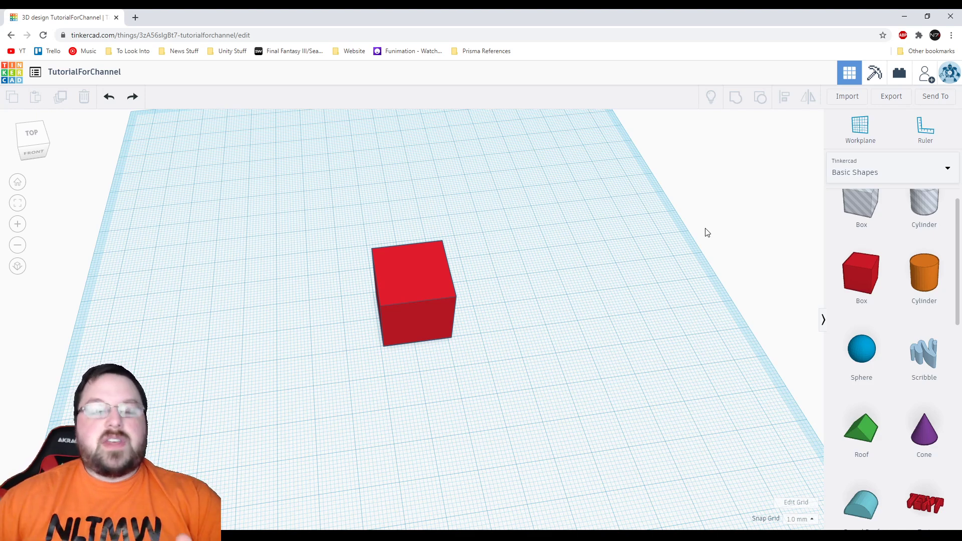
pyautogui.click(914, 175)
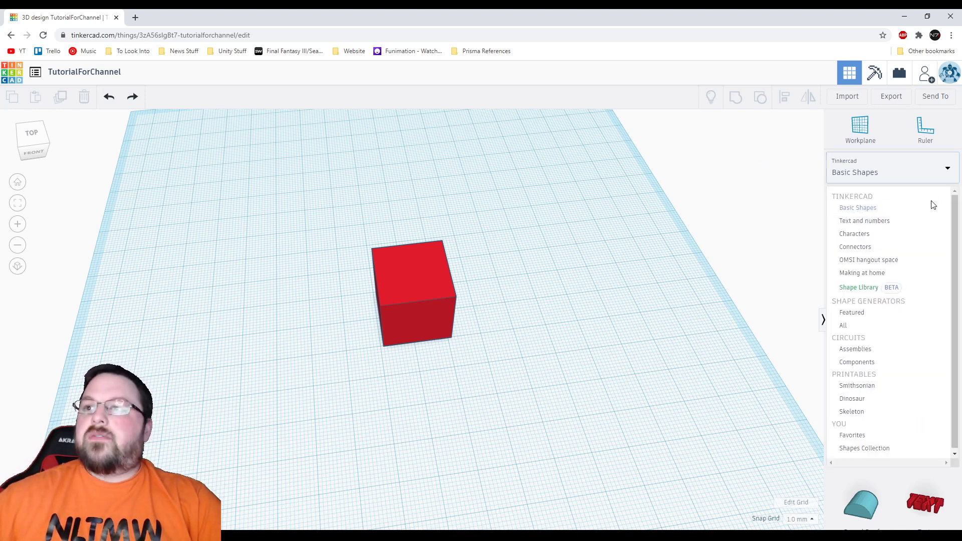
pyautogui.click(940, 172)
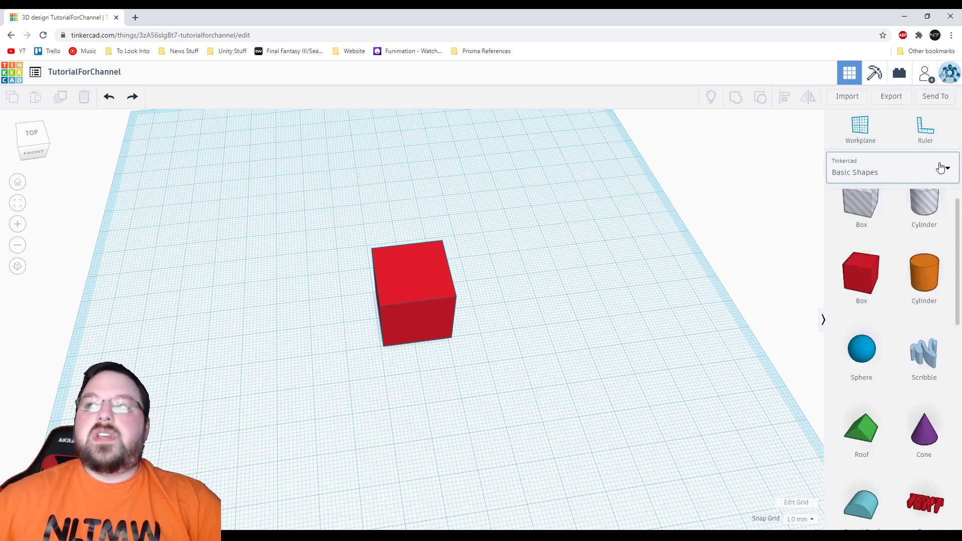
pyautogui.click(941, 167)
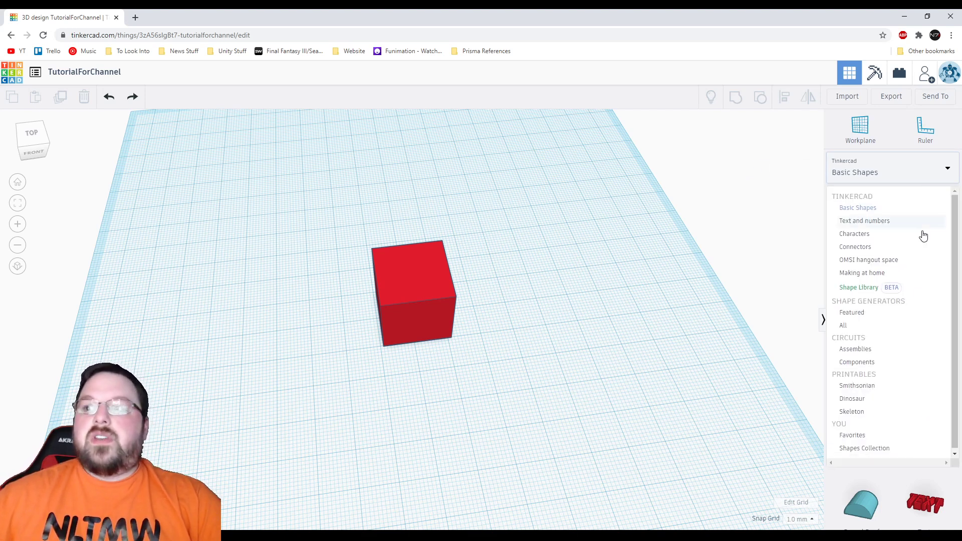
pyautogui.click(949, 173)
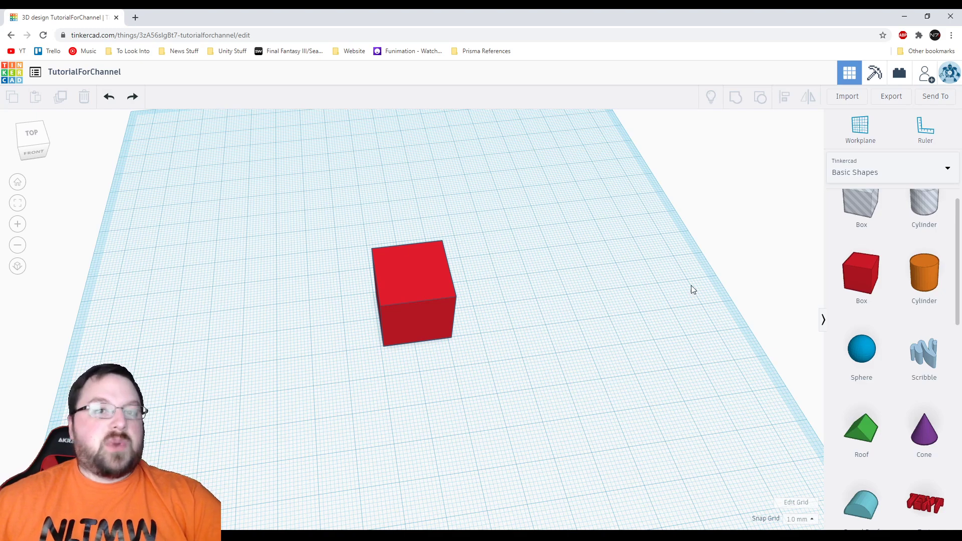
# - Import the Kirby Full.stl file at scale 100
pyautogui.click(849, 96)
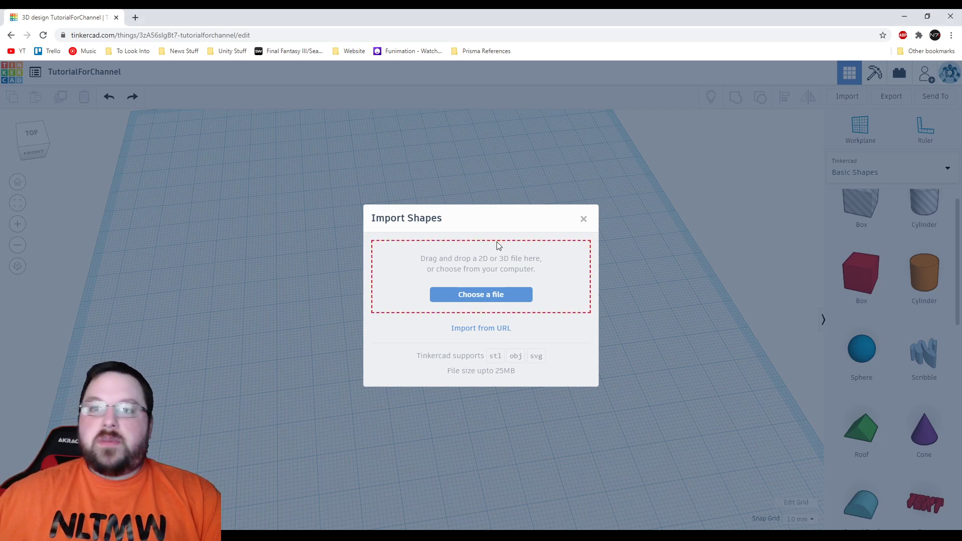
pyautogui.moveTo(478, 261); pyautogui.dragTo(478, 261)
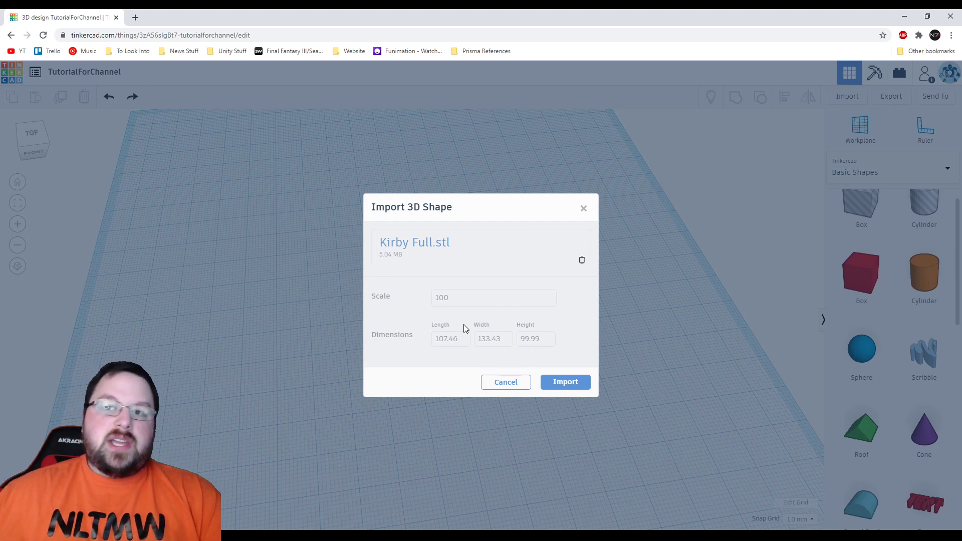
pyautogui.click(575, 386)
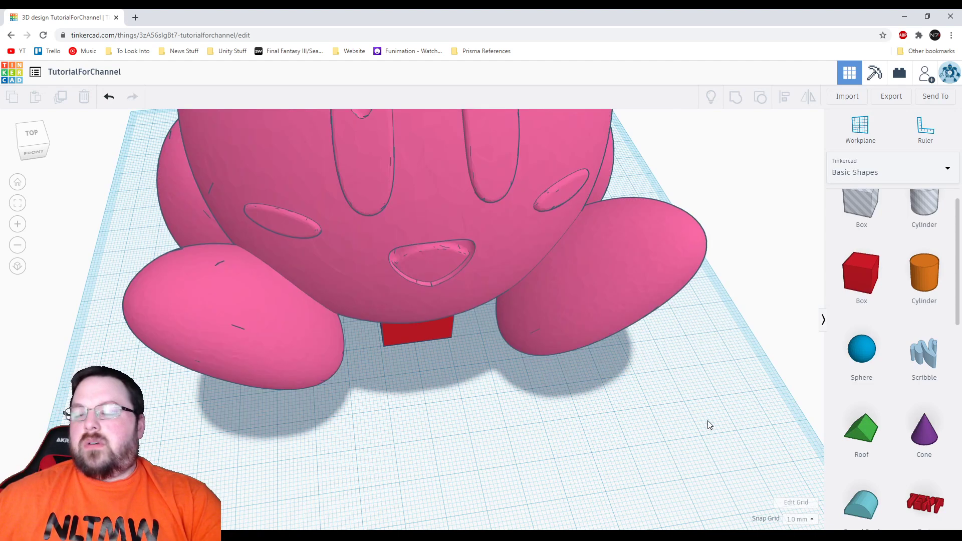
pyautogui.moveTo(707, 420); pyautogui.dragTo(743, 431, button='right')
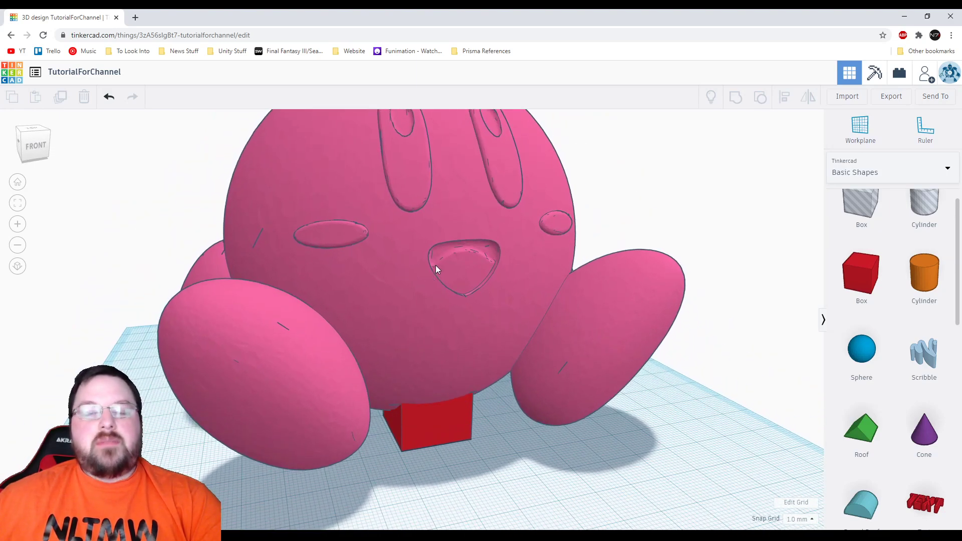
pyautogui.scroll(-5, 616, 383)
pyautogui.scroll(3, 642, 389)
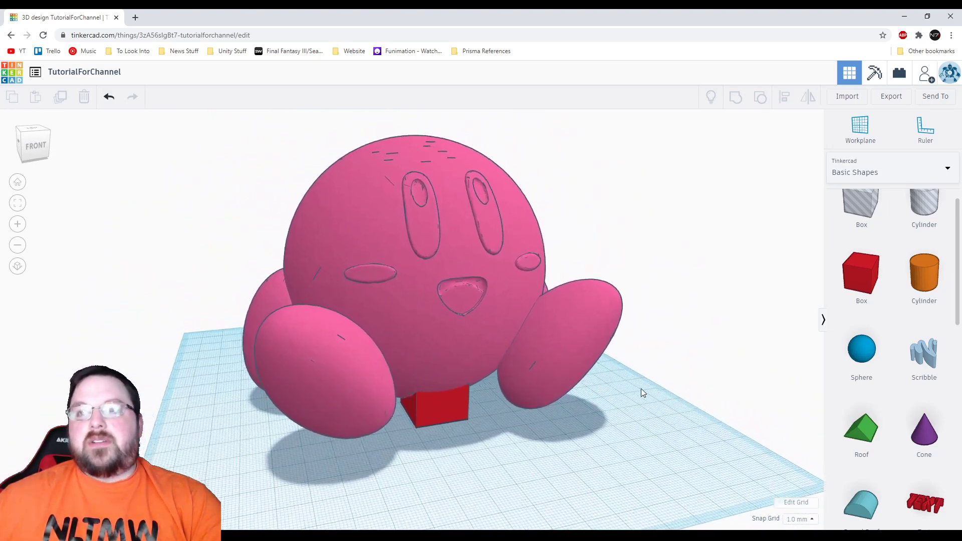
pyautogui.moveTo(670, 395); pyautogui.dragTo(683, 356, button='right')
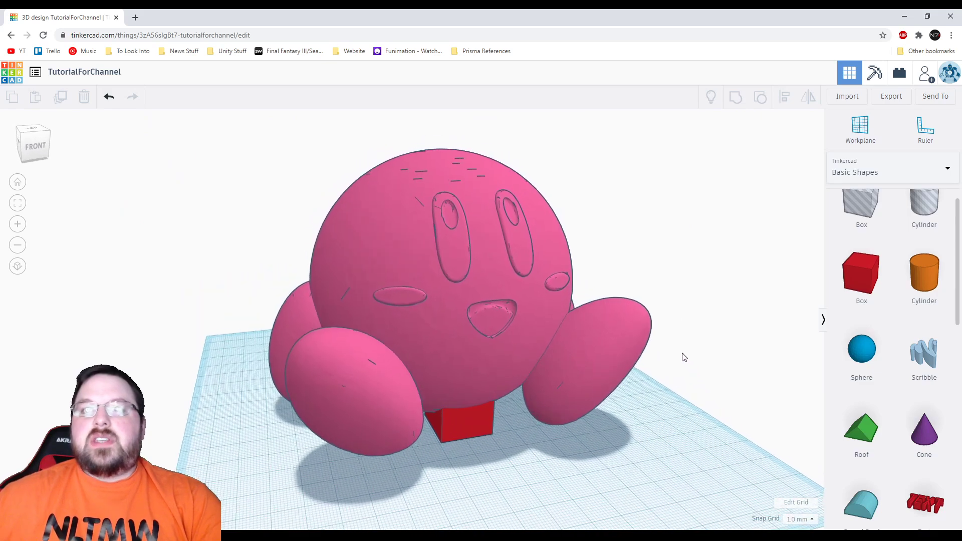
pyautogui.moveTo(449, 181); pyautogui.dragTo(631, 278, button='right')
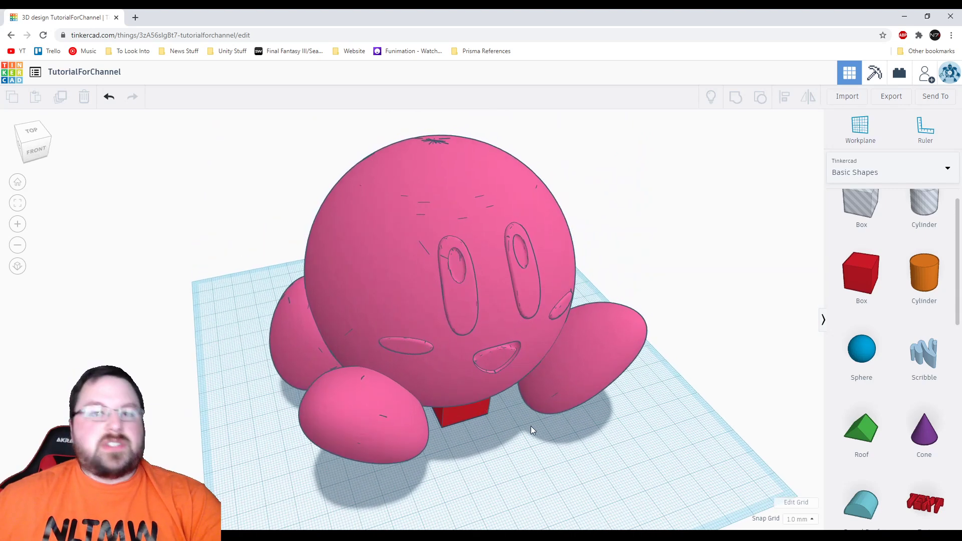
pyautogui.moveTo(526, 427); pyautogui.dragTo(424, 333, button='right')
pyautogui.click(485, 301)
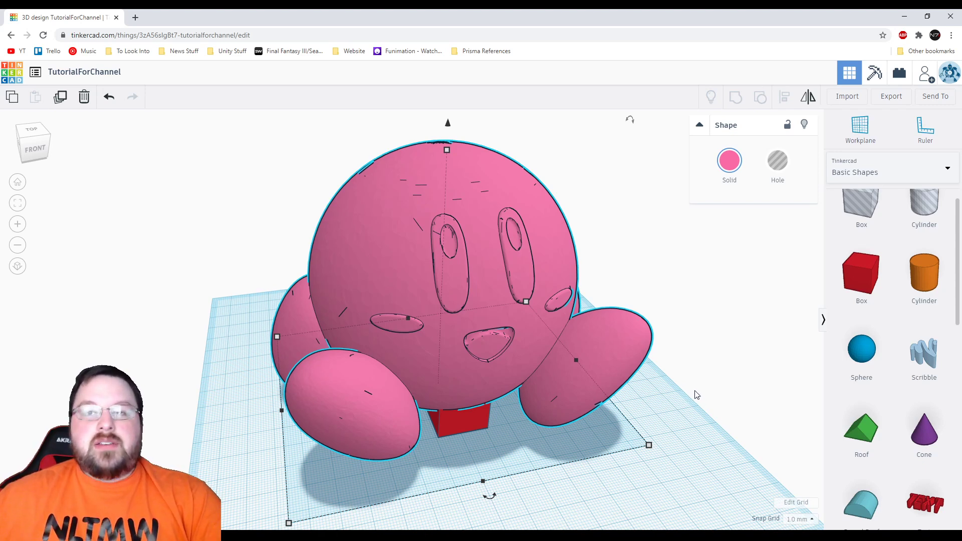
pyautogui.click(690, 419)
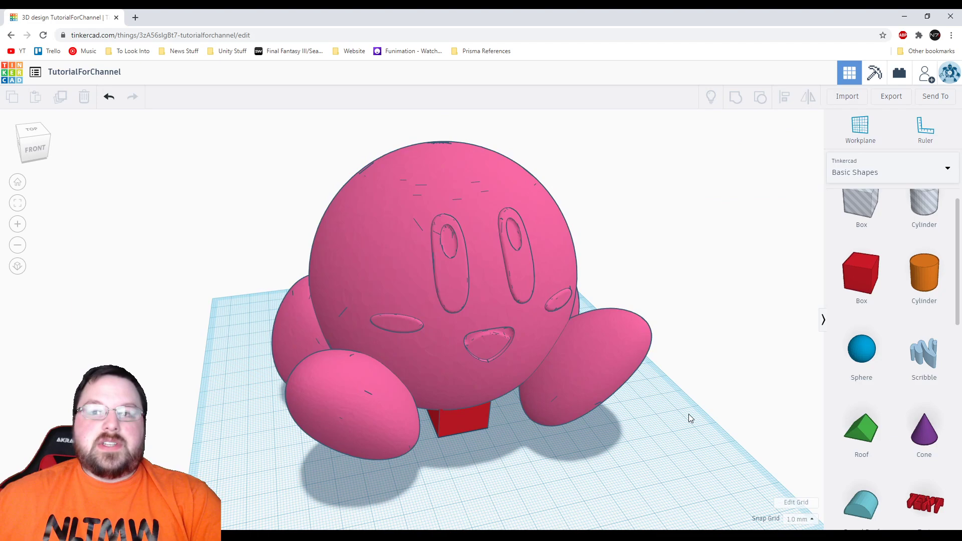
pyautogui.moveTo(690, 418); pyautogui.dragTo(523, 389, button='right')
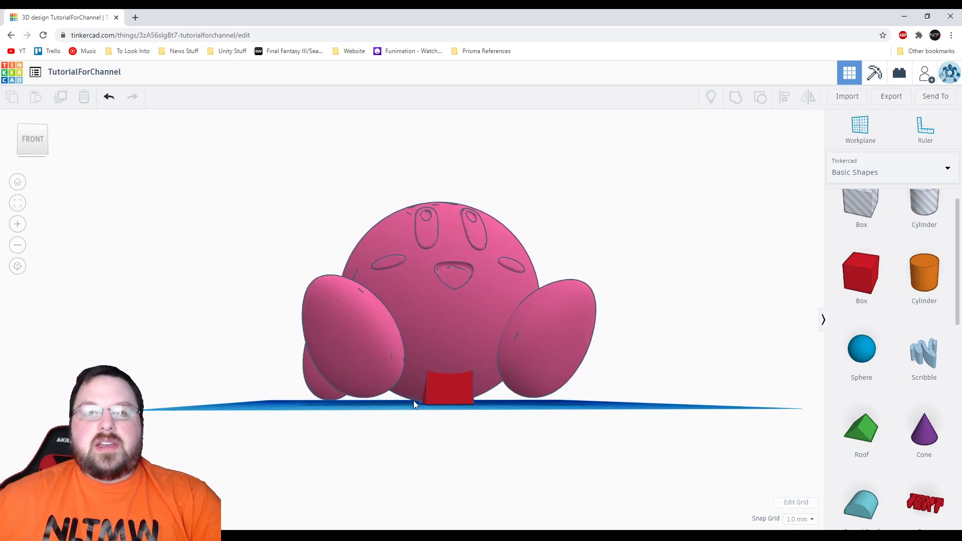
pyautogui.moveTo(413, 405); pyautogui.dragTo(331, 402, button='right')
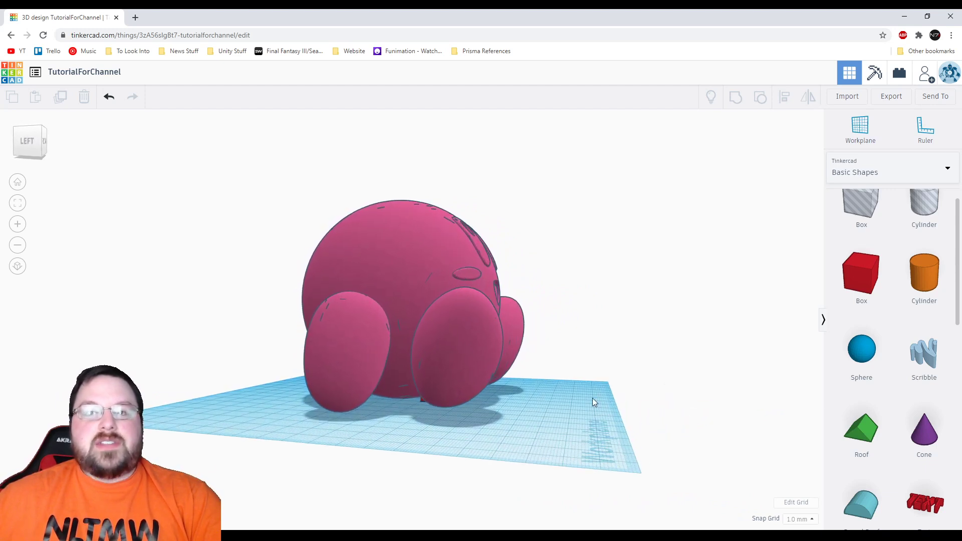
pyautogui.moveTo(576, 402); pyautogui.dragTo(452, 405, button='right')
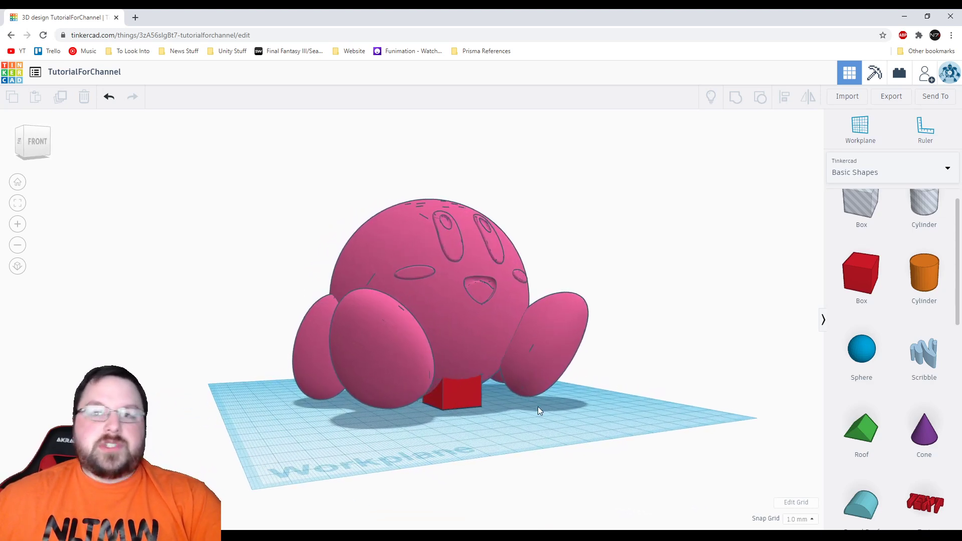
pyautogui.moveTo(537, 406); pyautogui.dragTo(489, 412, button='right')
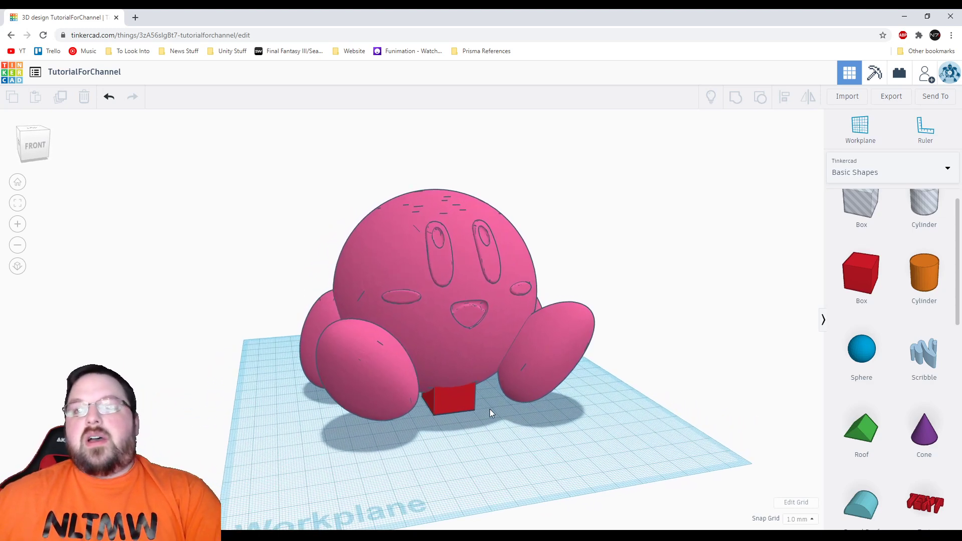
# - Stretch the red box lengthwise and sideways into a wide slab under Kirby
pyautogui.click(452, 406)
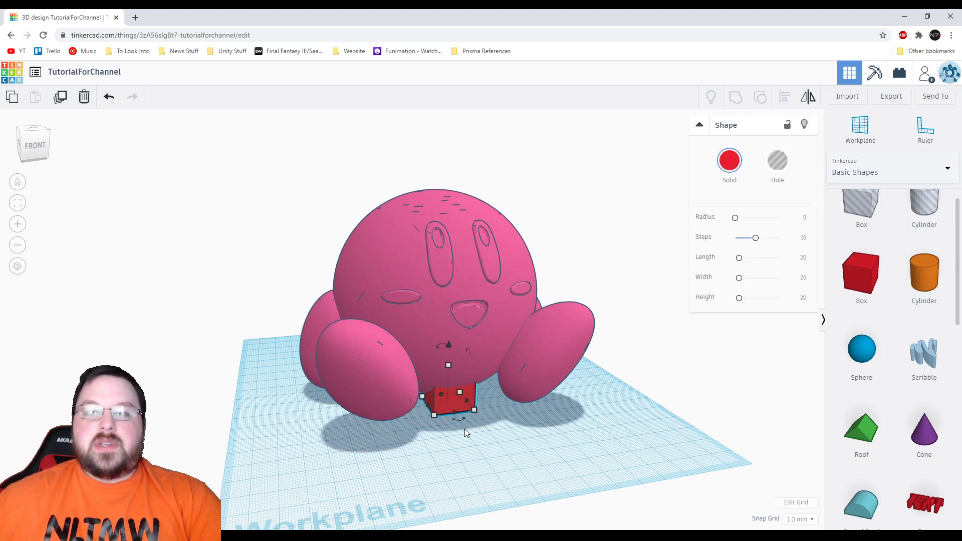
pyautogui.moveTo(464, 428)
pyautogui.mouseDown(button='right')
pyautogui.moveTo(510, 437)
pyautogui.moveTo(472, 411)
pyautogui.mouseUp(button='right')
pyautogui.moveTo(458, 402); pyautogui.dragTo(395, 459)
pyautogui.moveTo(395, 458); pyautogui.dragTo(311, 452, button='right')
pyautogui.moveTo(461, 432); pyautogui.dragTo(612, 443)
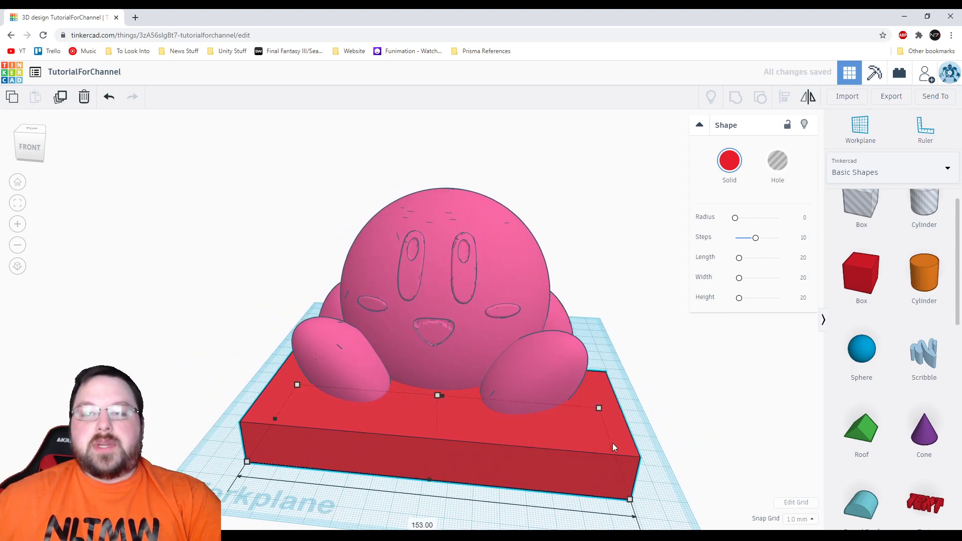
pyautogui.moveTo(612, 443); pyautogui.dragTo(413, 413, button='right')
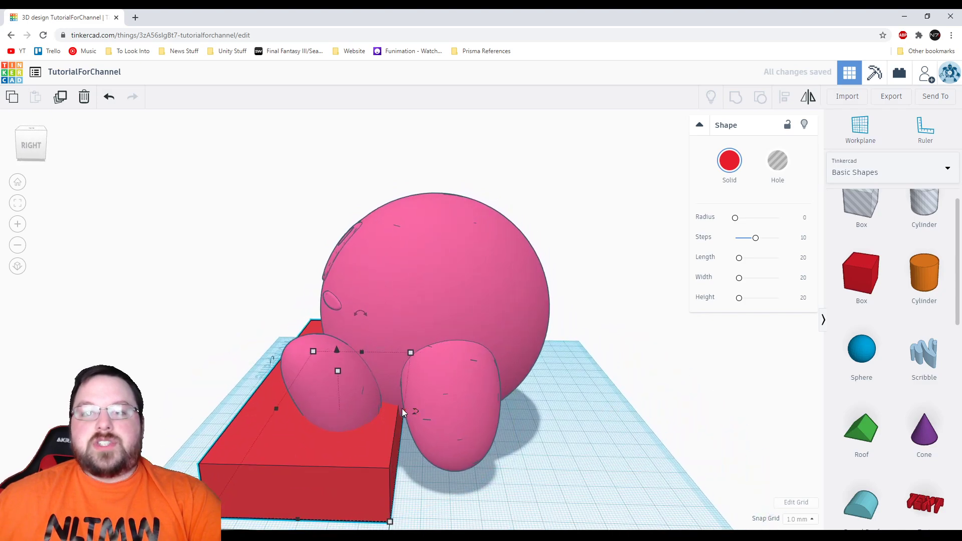
pyautogui.moveTo(402, 410); pyautogui.dragTo(605, 422)
# - Lower the slab's height to 14 mm
pyautogui.moveTo(572, 421); pyautogui.dragTo(526, 386, button='right')
pyautogui.moveTo(441, 360); pyautogui.dragTo(441, 370)
pyautogui.moveTo(441, 371); pyautogui.dragTo(496, 378, button='right')
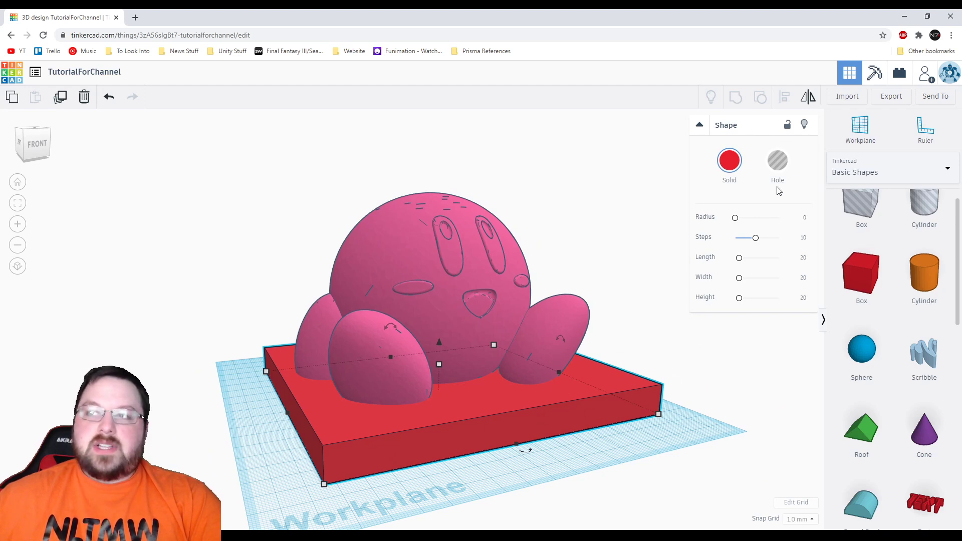
# - Make the red slab a hole and group it with Kirby to cut his bottom flat
pyautogui.click(777, 161)
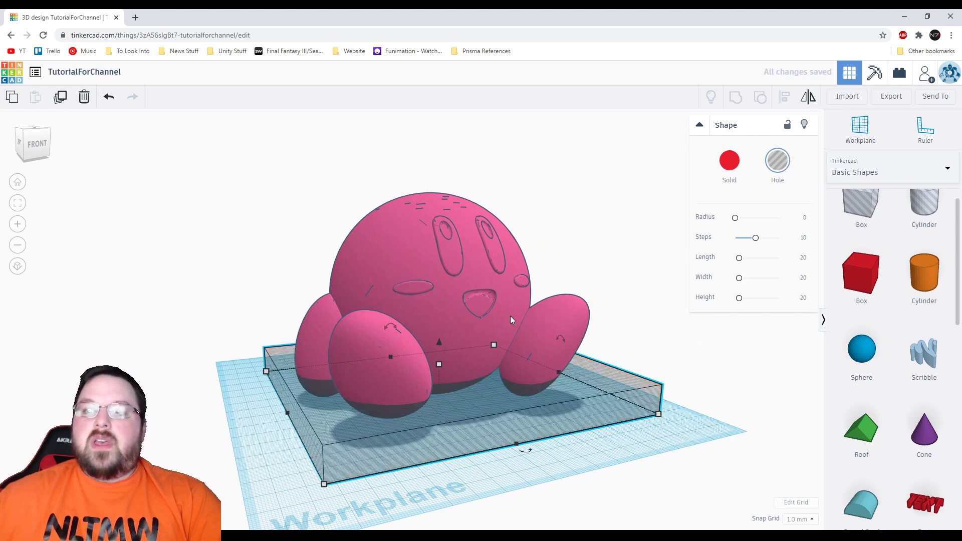
pyautogui.keyDown('shift'); pyautogui.click(449, 305); pyautogui.keyUp('shift')
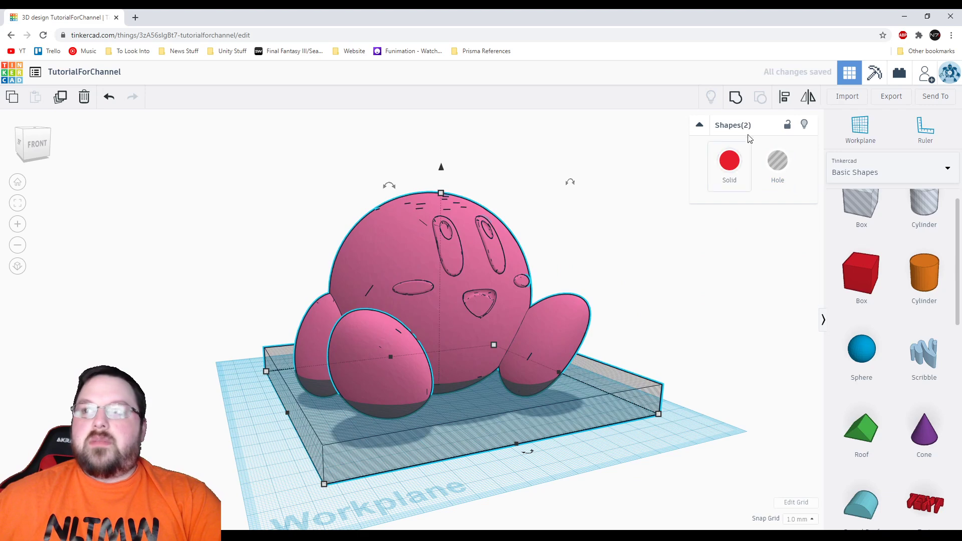
pyautogui.click(735, 97)
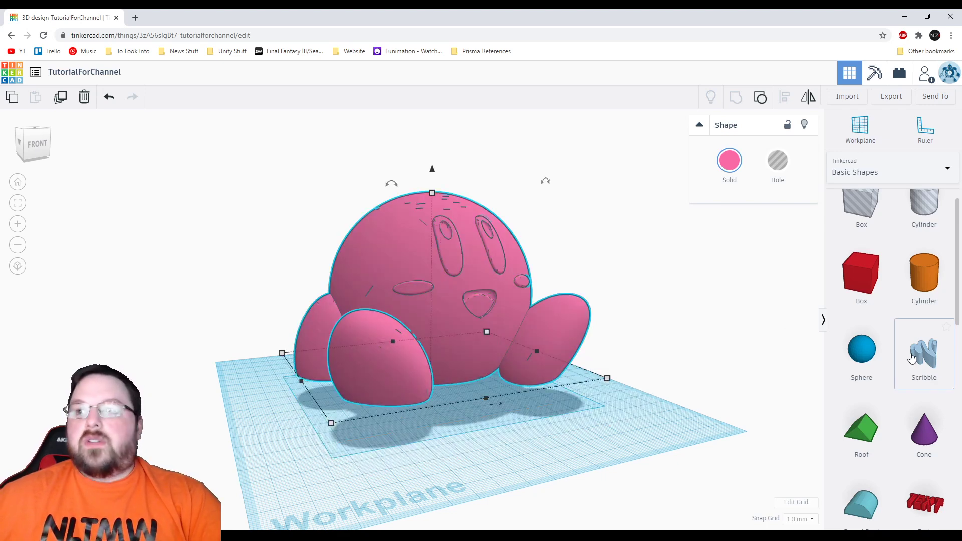
# - Drop the grouped Kirby onto the workplane
pyautogui.moveTo(696, 354)
pyautogui.mouseDown(button='right')
pyautogui.moveTo(640, 296)
pyautogui.moveTo(626, 263)
pyautogui.moveTo(419, 299)
pyautogui.moveTo(467, 315)
pyautogui.moveTo(552, 374)
pyautogui.moveTo(671, 415)
pyautogui.moveTo(695, 371)
pyautogui.mouseUp(button='right')
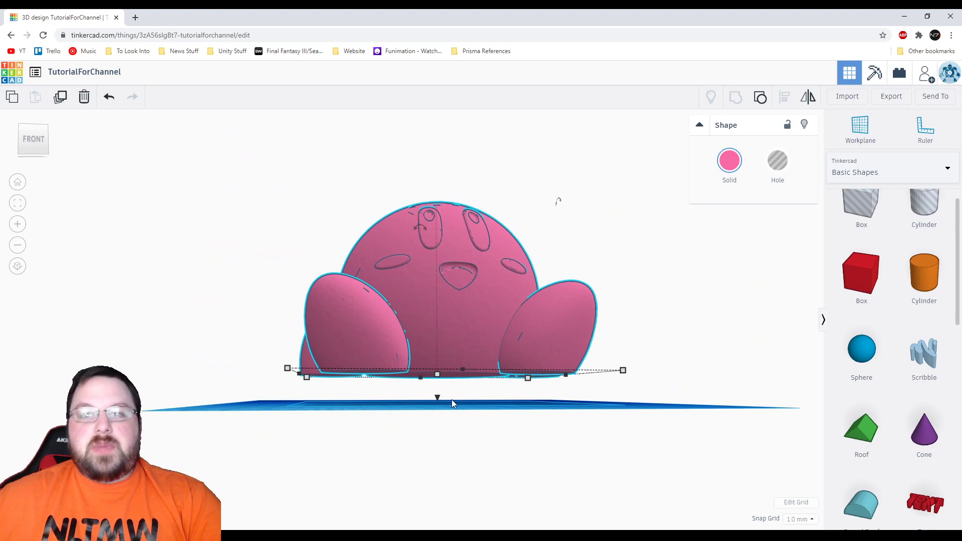
pyautogui.moveTo(452, 400); pyautogui.dragTo(554, 412, button='right')
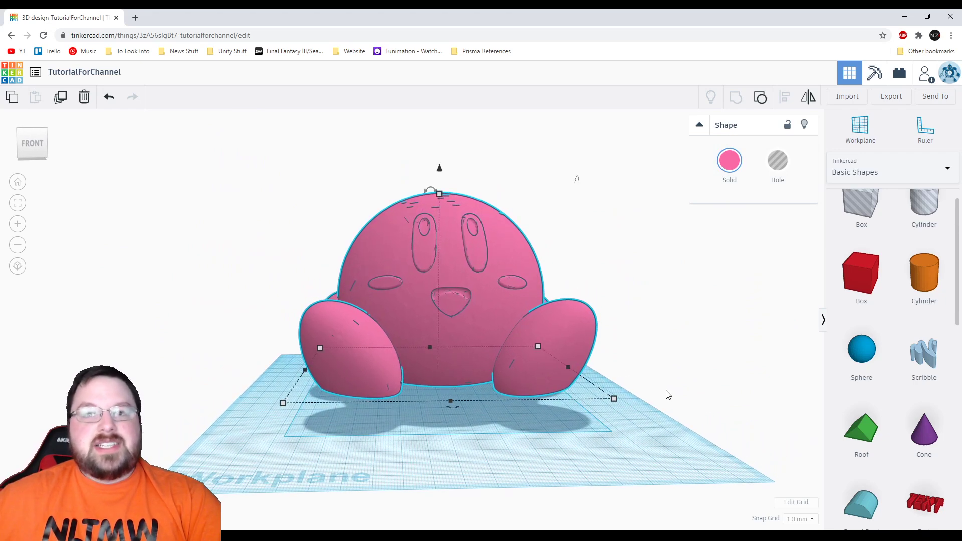
pyautogui.press('d')
pyautogui.moveTo(660, 383); pyautogui.dragTo(440, 482, button='right')
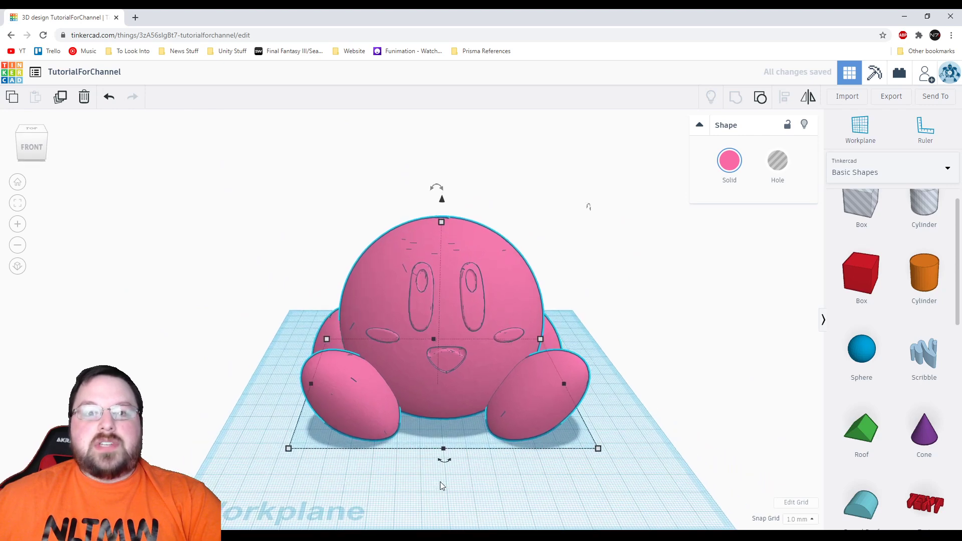
pyautogui.click(682, 460)
pyautogui.click(480, 288)
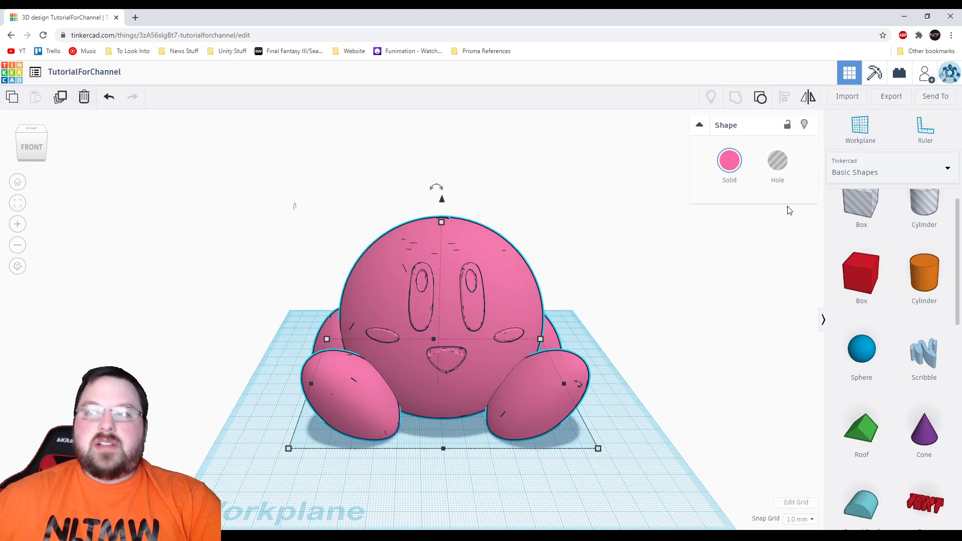
pyautogui.click(890, 97)
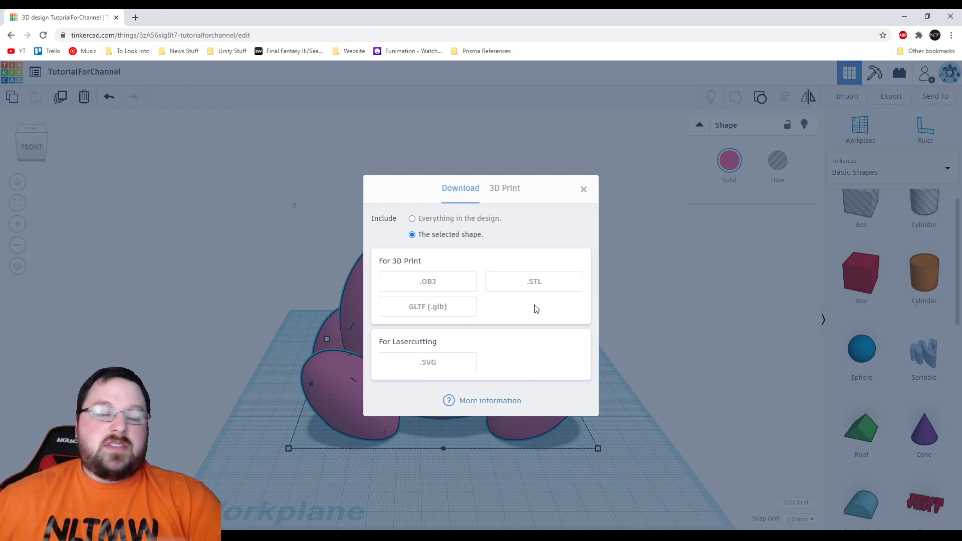
pyautogui.click(584, 189)
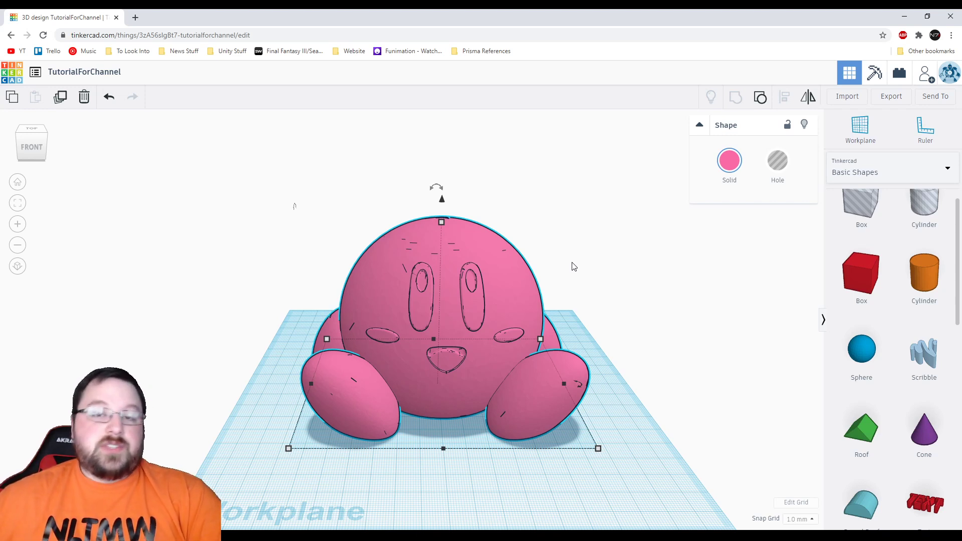
pyautogui.click(544, 205)
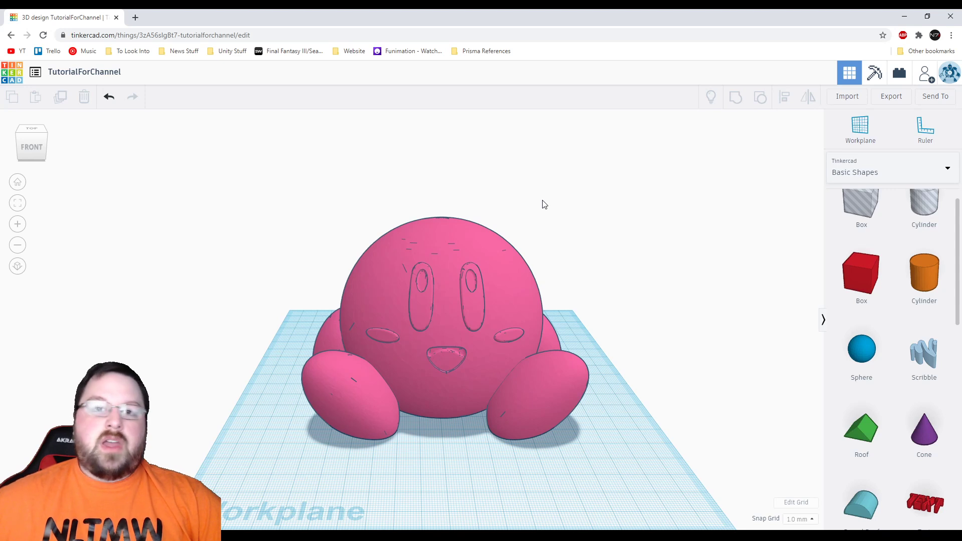